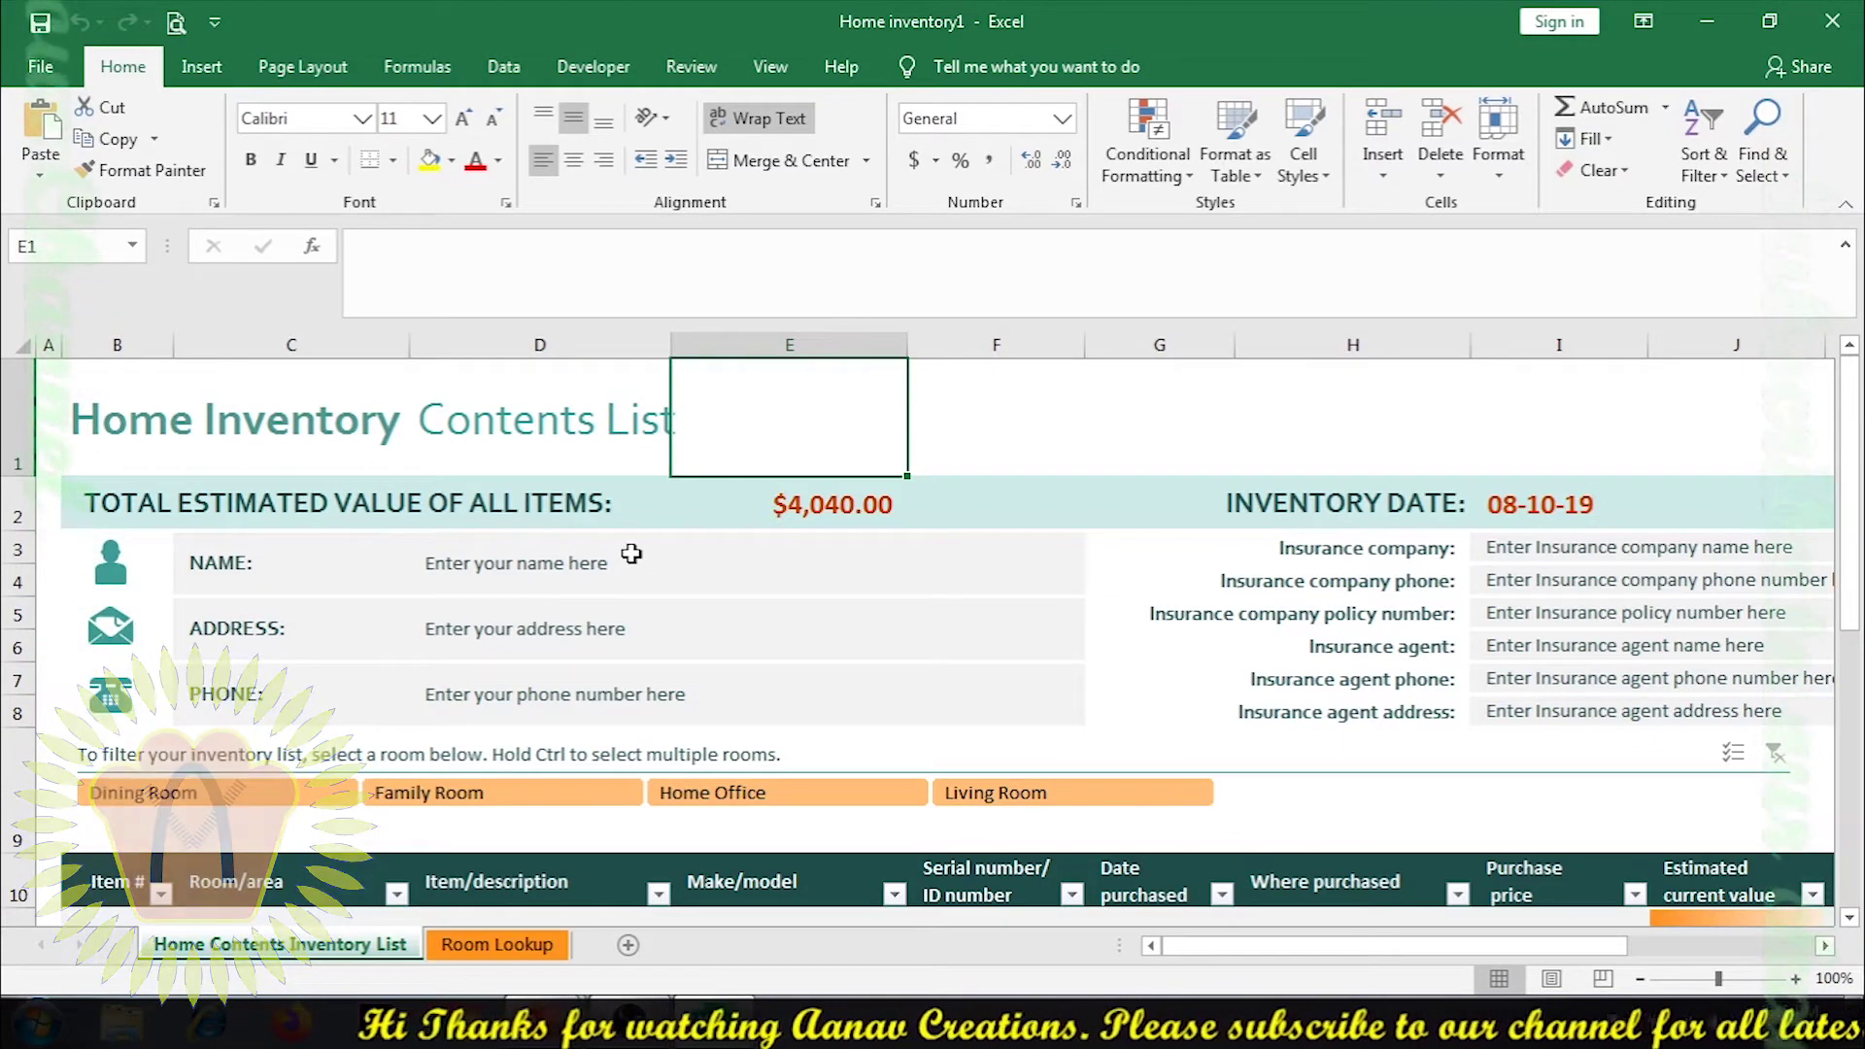
Check the Name field and the E2 total value, then scroll down to the item table's TOTALS row
{"action": "left_click", "coordinate": [633, 553]}
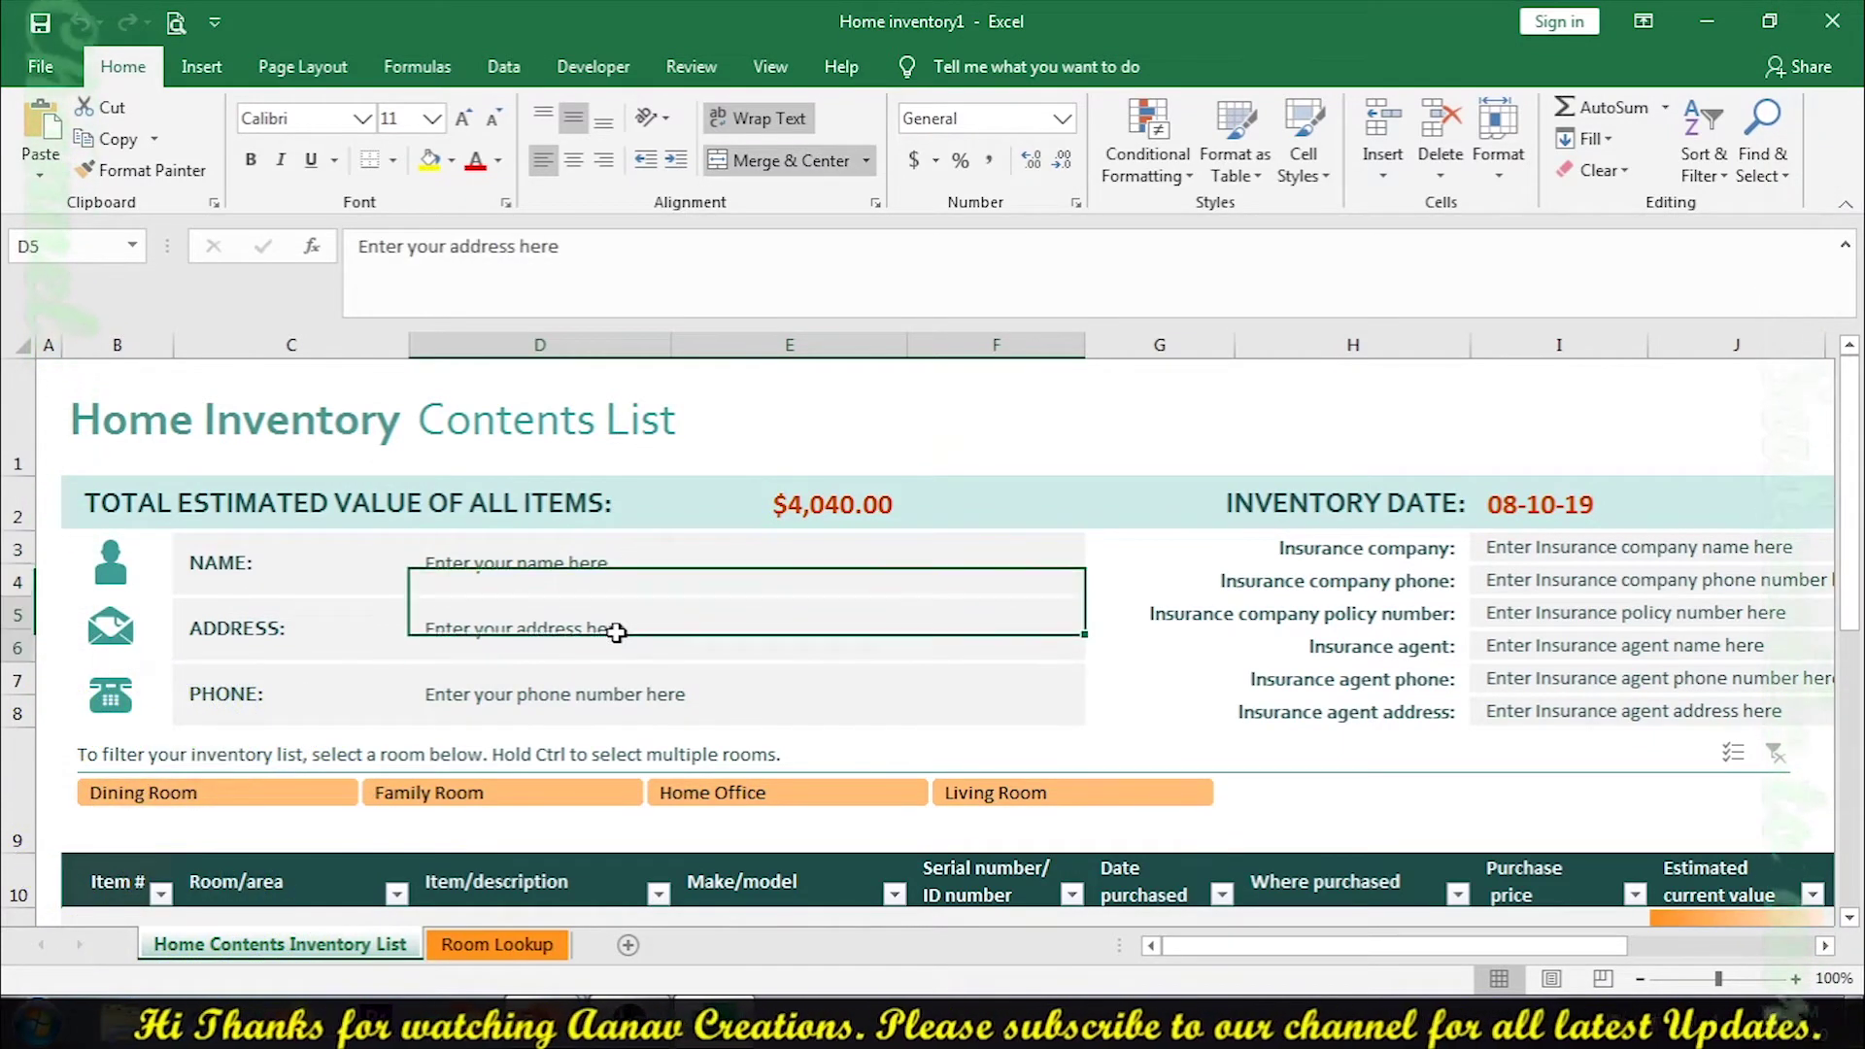
{"action": "left_click", "coordinate": [806, 502]}
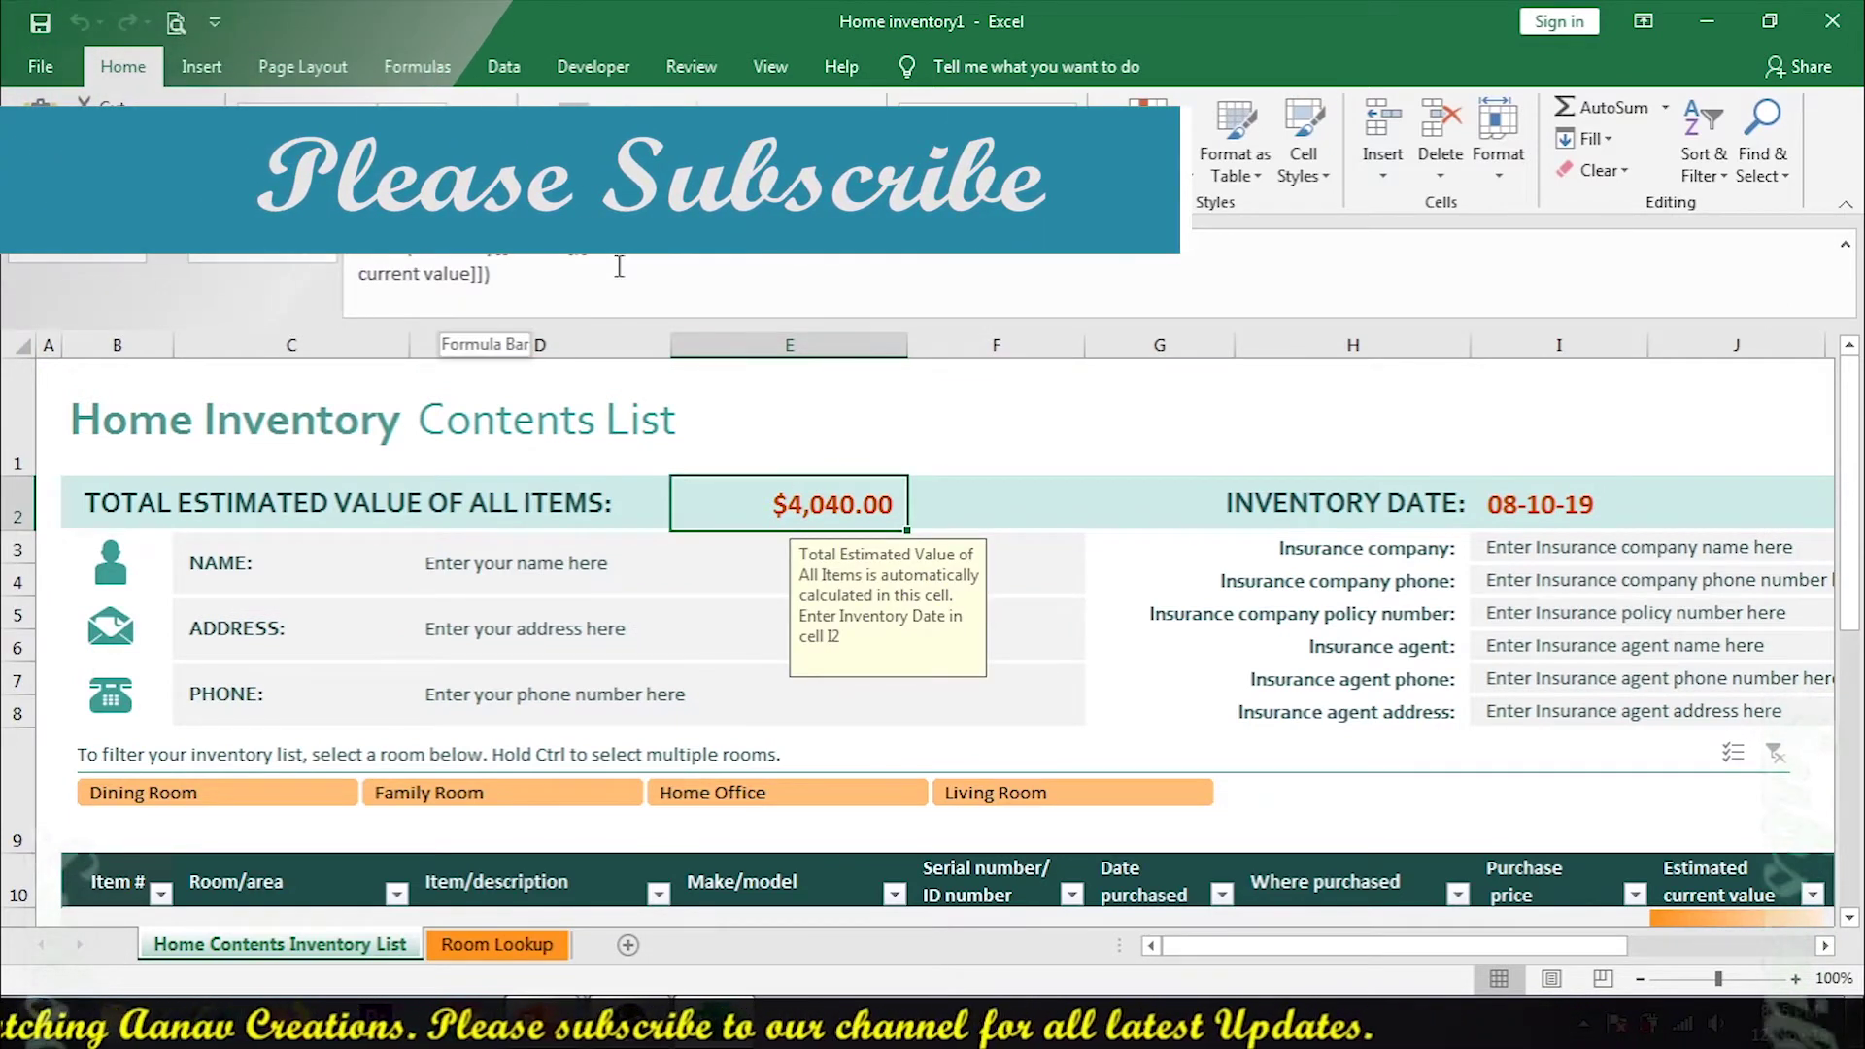
{"action": "scroll", "coordinate": [569, 583], "scroll_direction": "down", "scroll_amount": 3}
{"action": "left_click", "coordinate": [707, 812]}
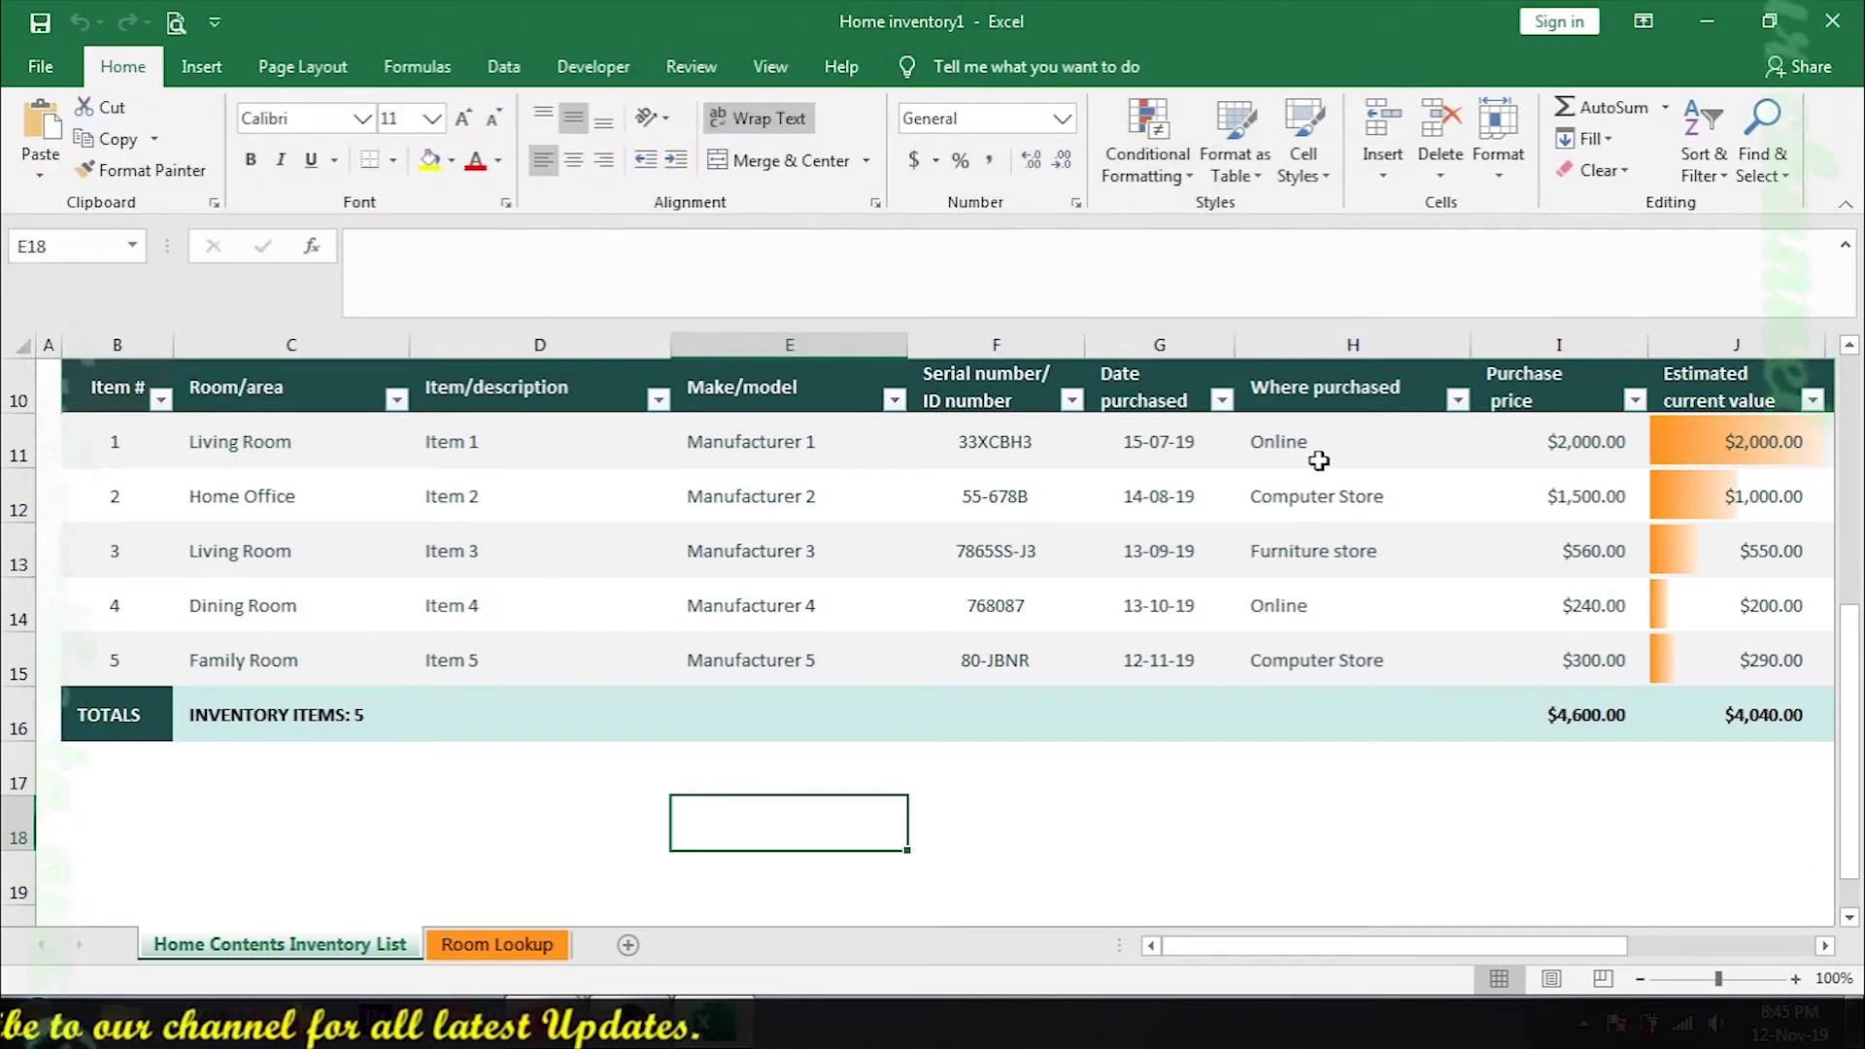
Enter estimated current values of 2900 for Item 5 (J15) and 30 for Item 1 (J11)
{"action": "left_click", "coordinate": [1765, 456]}
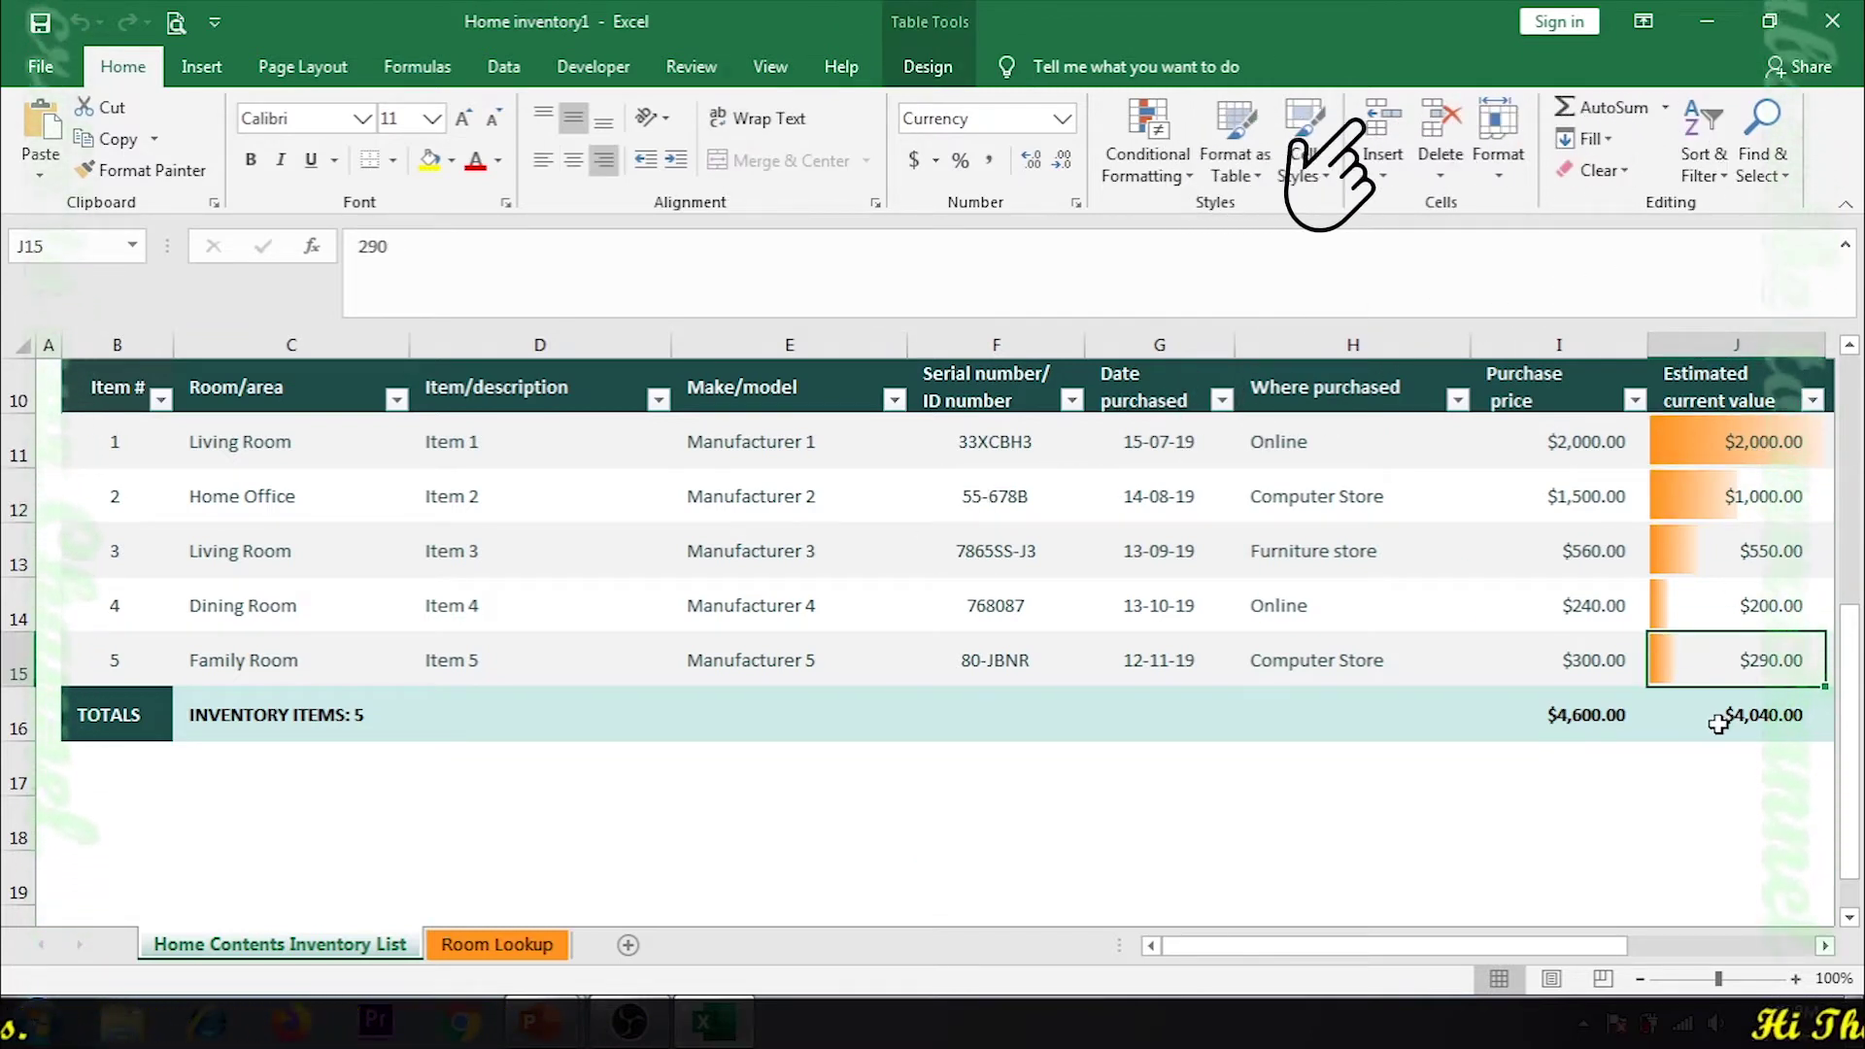
{"action": "left_click", "coordinate": [1737, 658]}
{"action": "type", "text": "2900"}
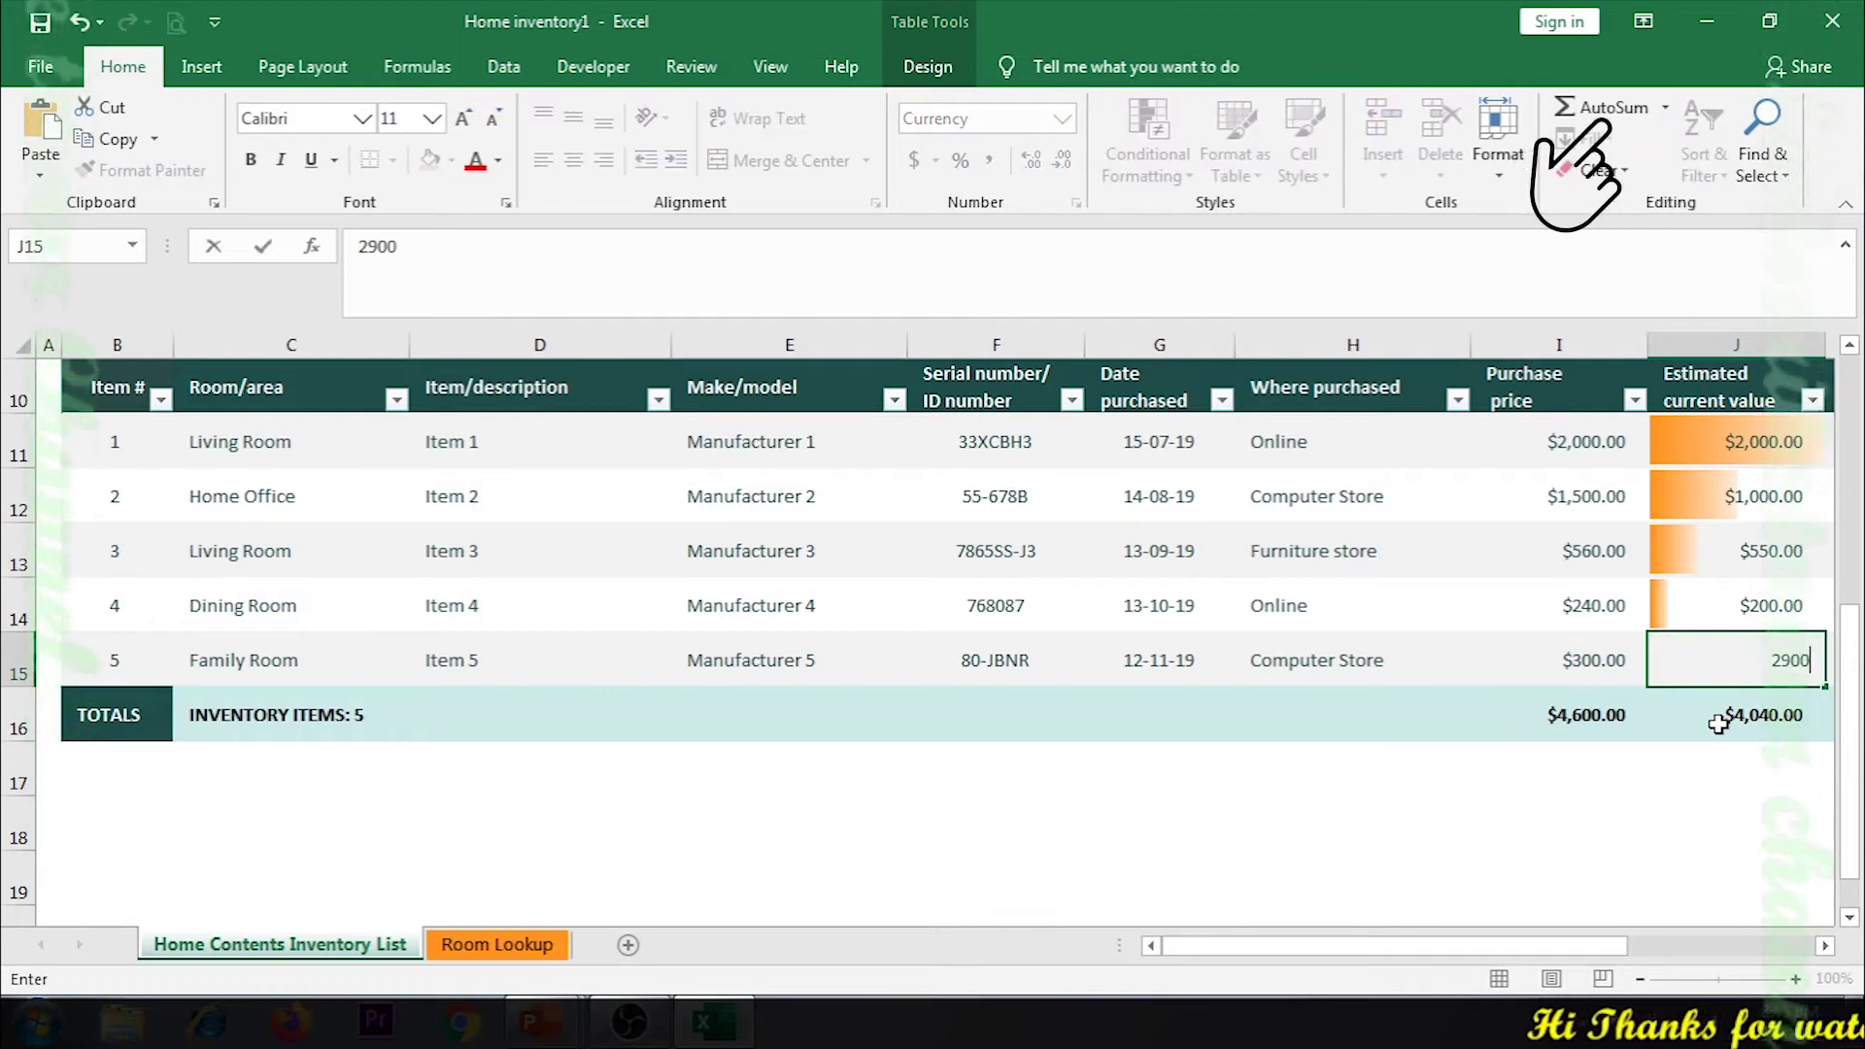
{"action": "key", "text": "Return"}
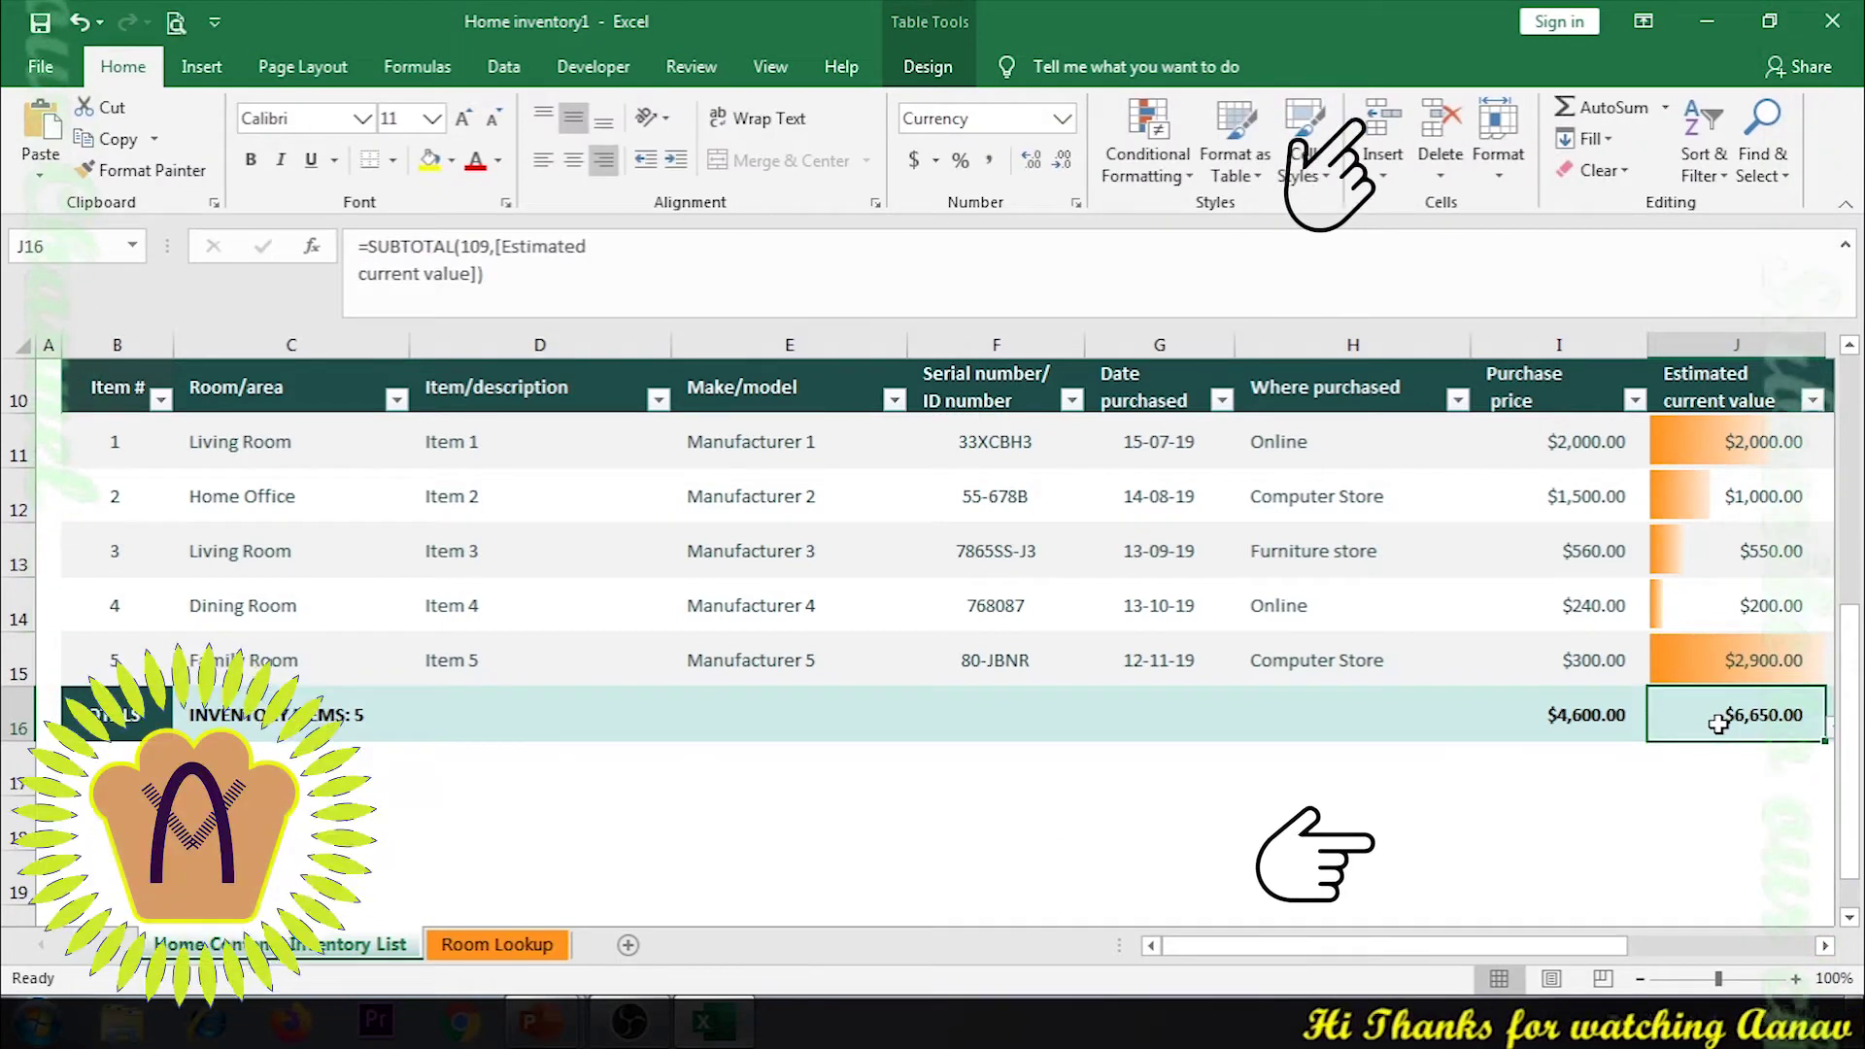
{"action": "left_click", "coordinate": [1709, 441]}
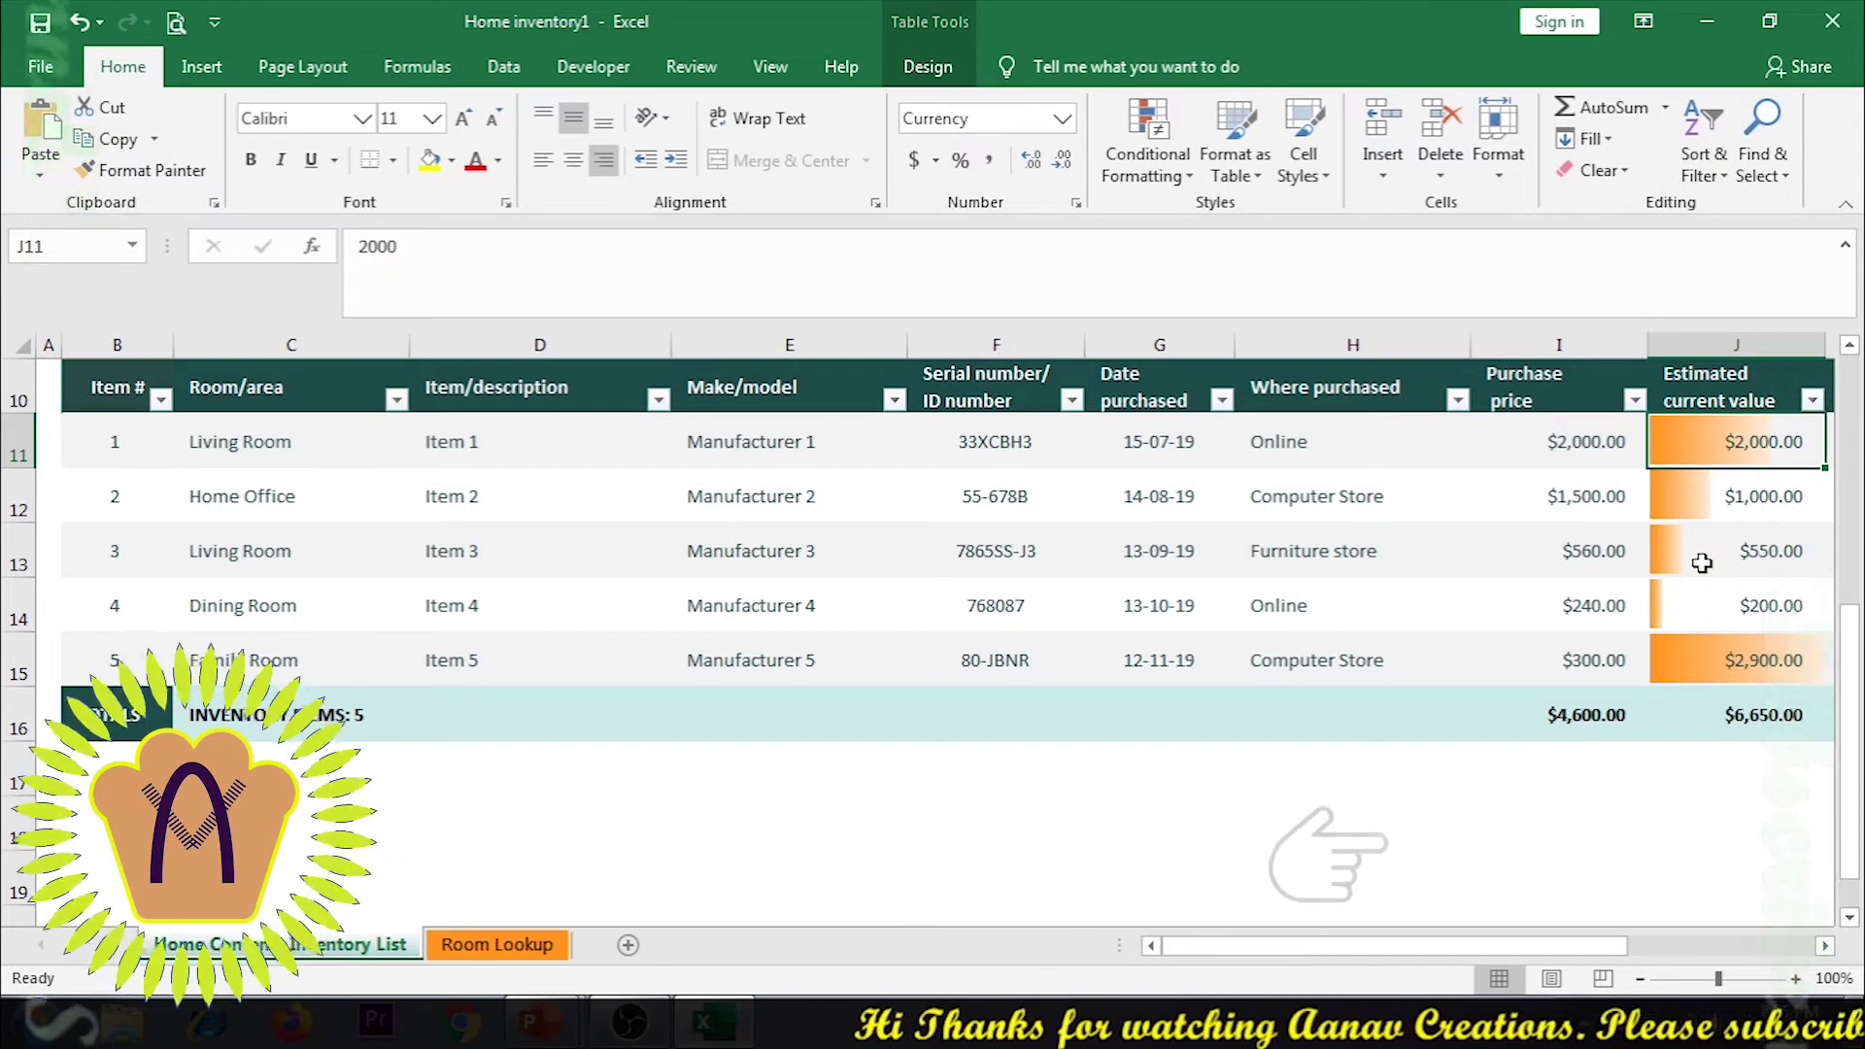
{"action": "type", "text": "30"}
{"action": "key", "text": "Return"}
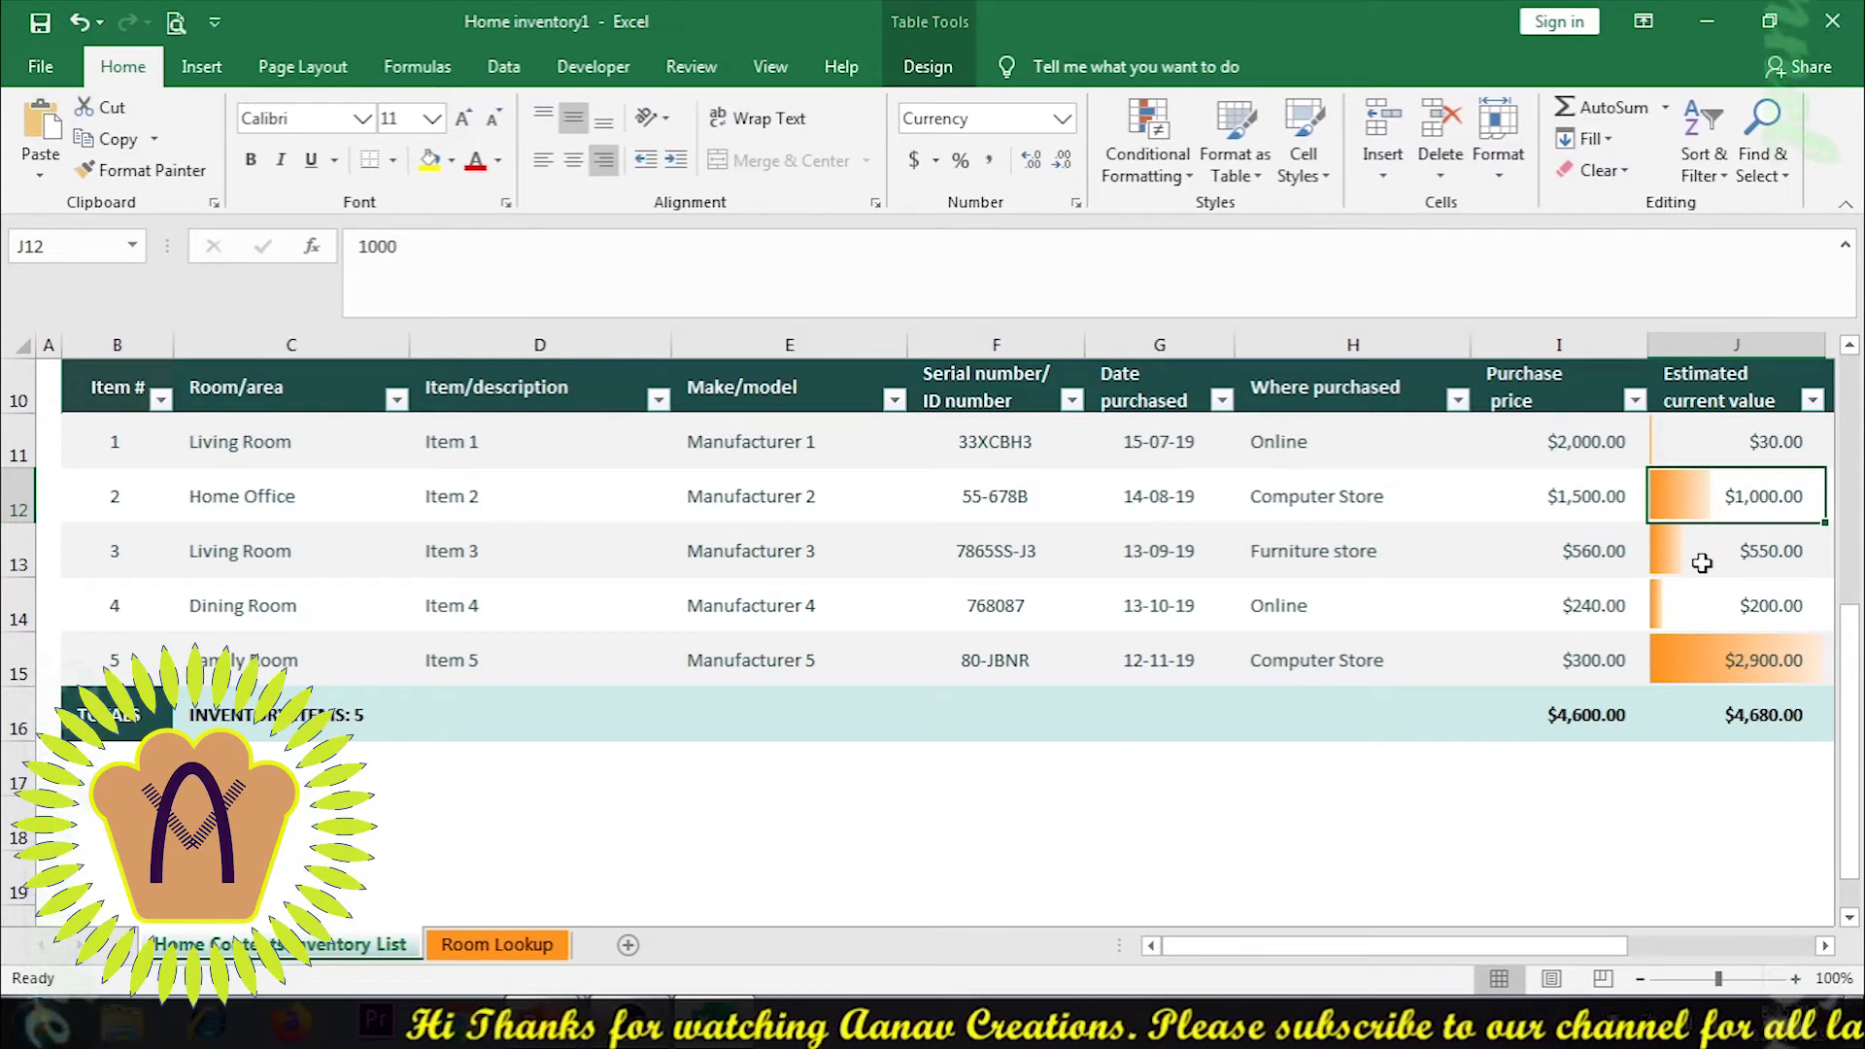
Review the updated values, purchase prices and room entries, selecting Item 5's Family Room cell
{"action": "left_click", "coordinate": [1758, 420]}
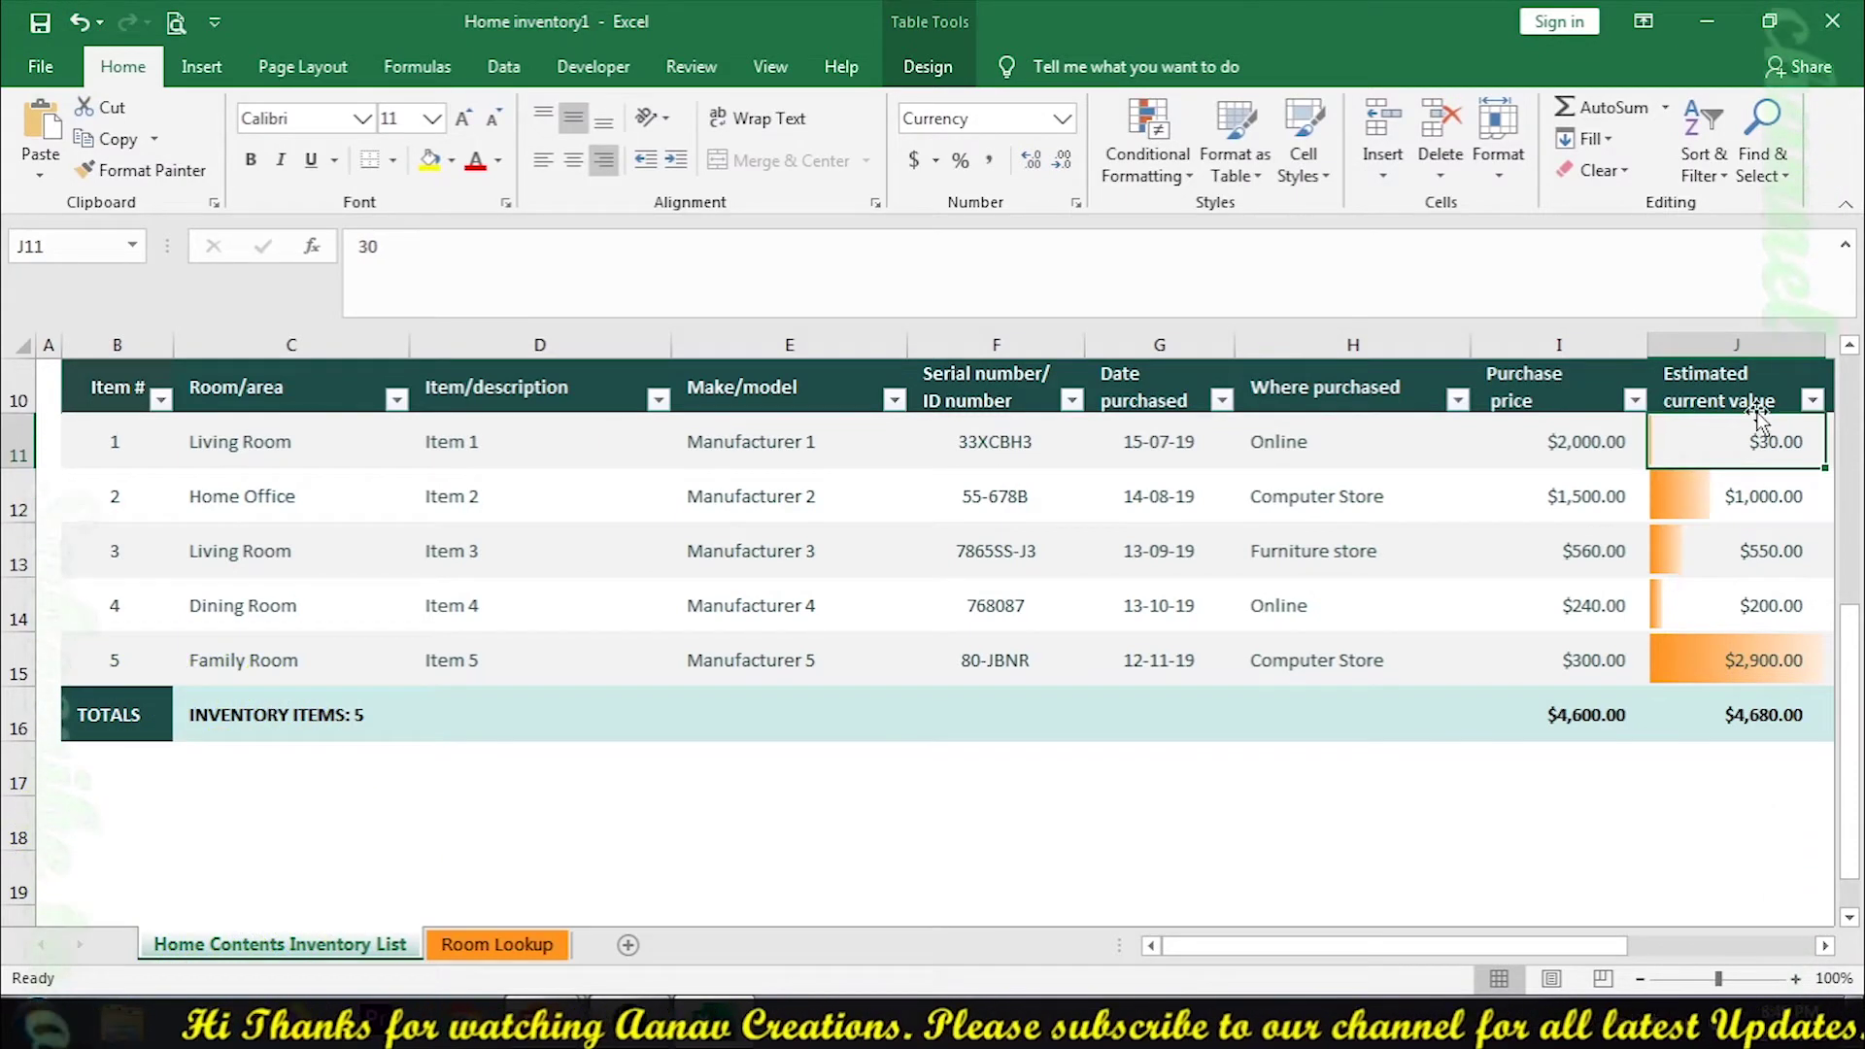
{"action": "left_click", "coordinate": [1757, 406]}
{"action": "left_click", "coordinate": [1583, 496]}
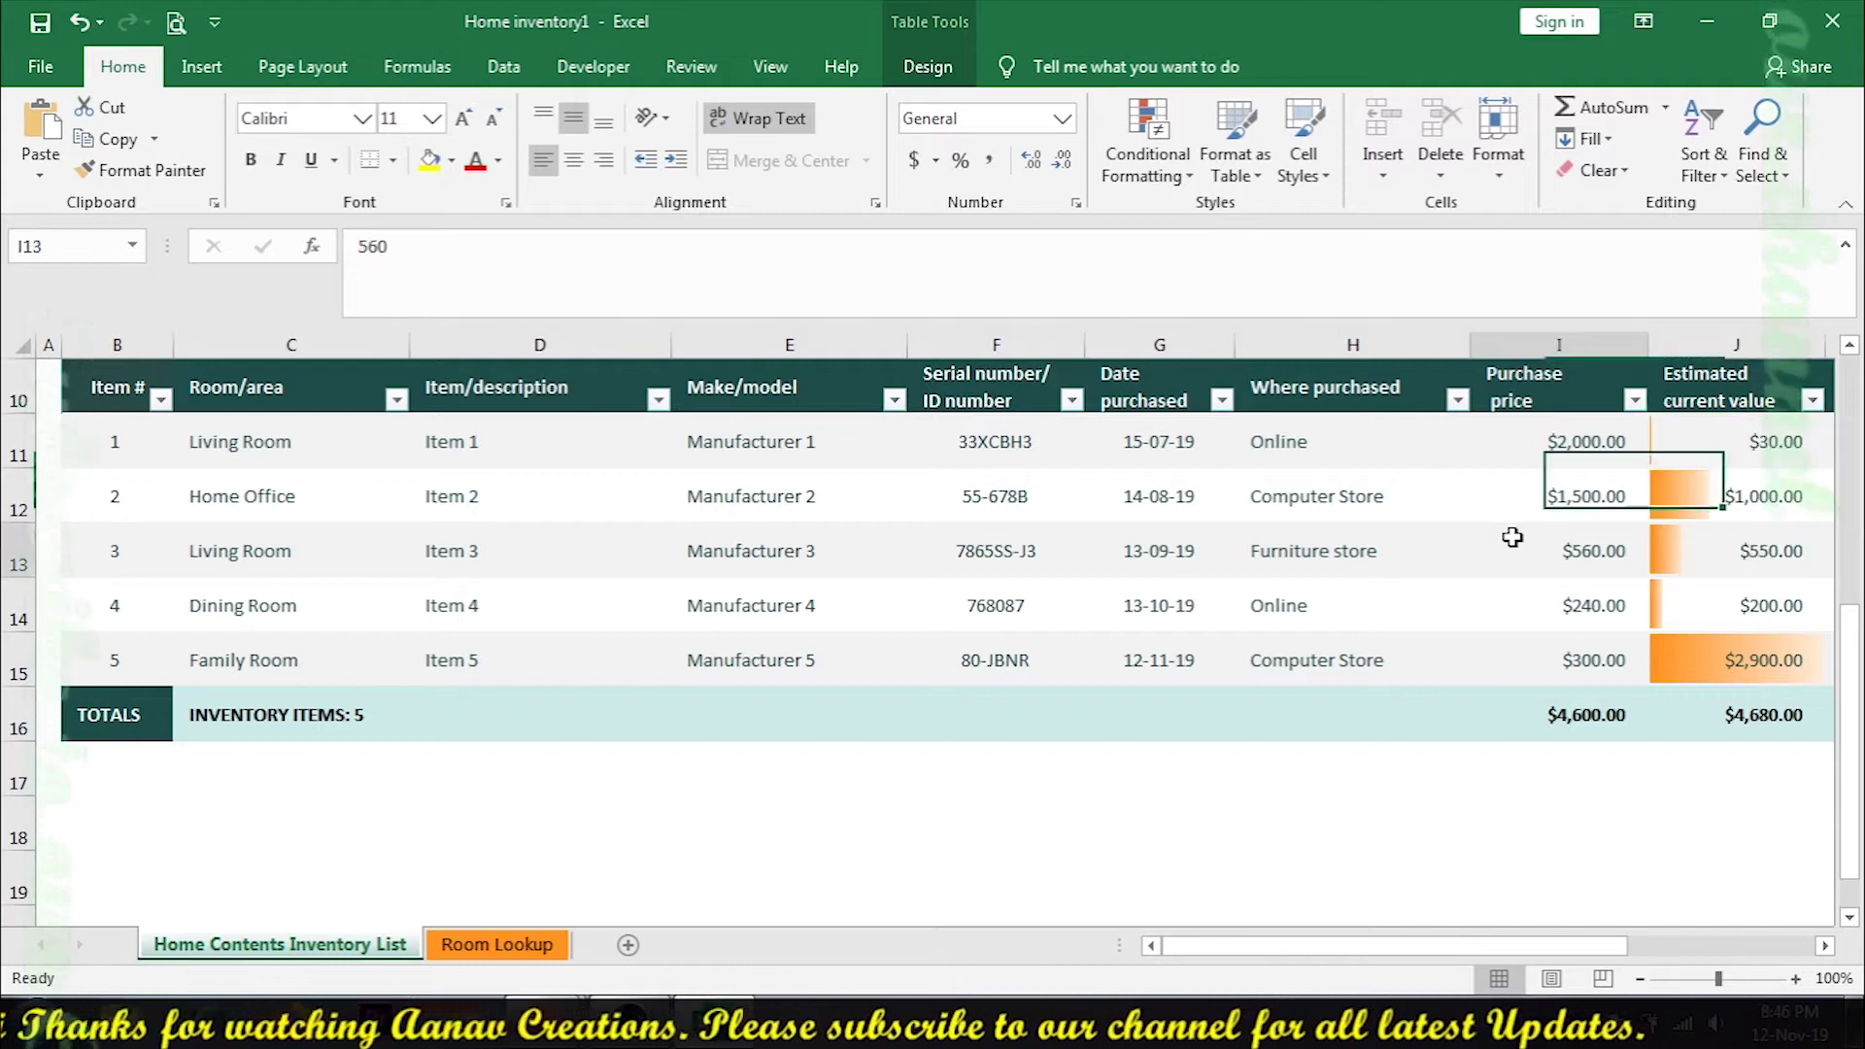
{"action": "left_click", "coordinate": [1544, 442]}
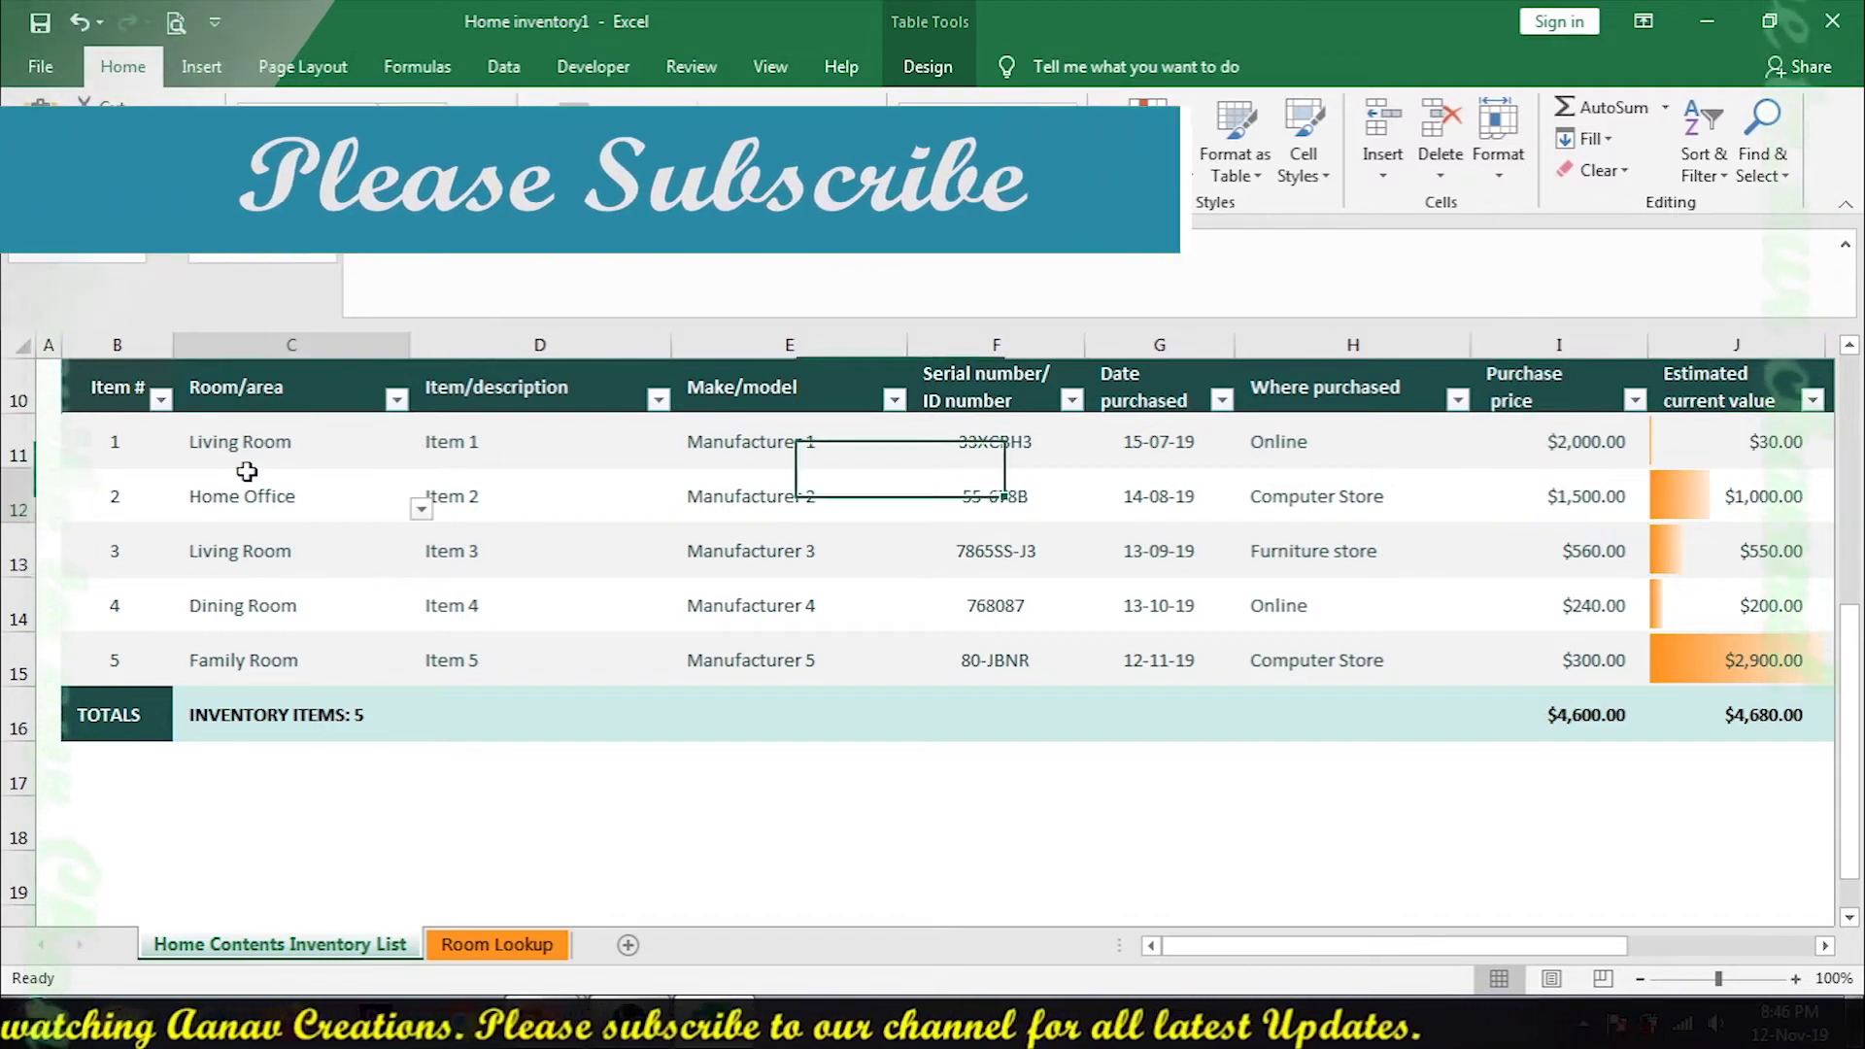
{"action": "left_click", "coordinate": [243, 491]}
{"action": "left_click", "coordinate": [269, 559]}
{"action": "left_click", "coordinate": [257, 662]}
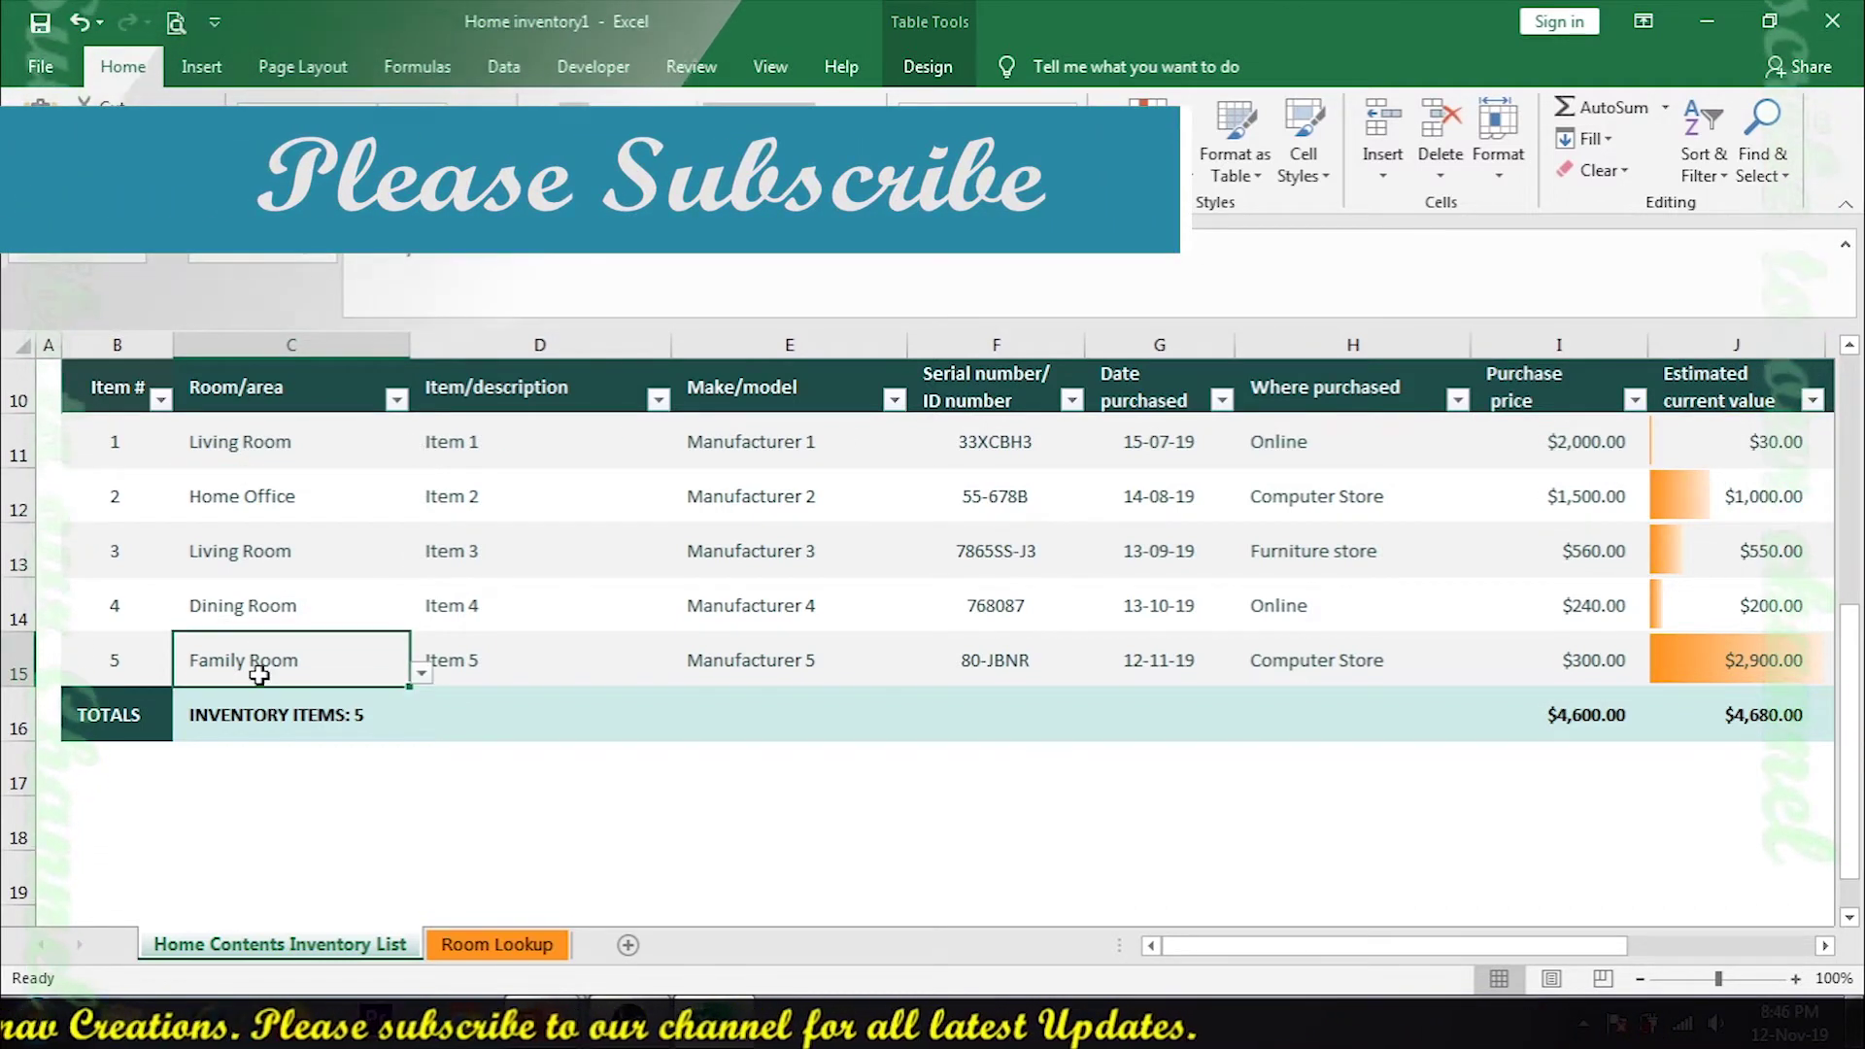
Browse the Room Lookup sheet's room list, including Living Room and Garage
{"action": "left_click", "coordinate": [479, 947]}
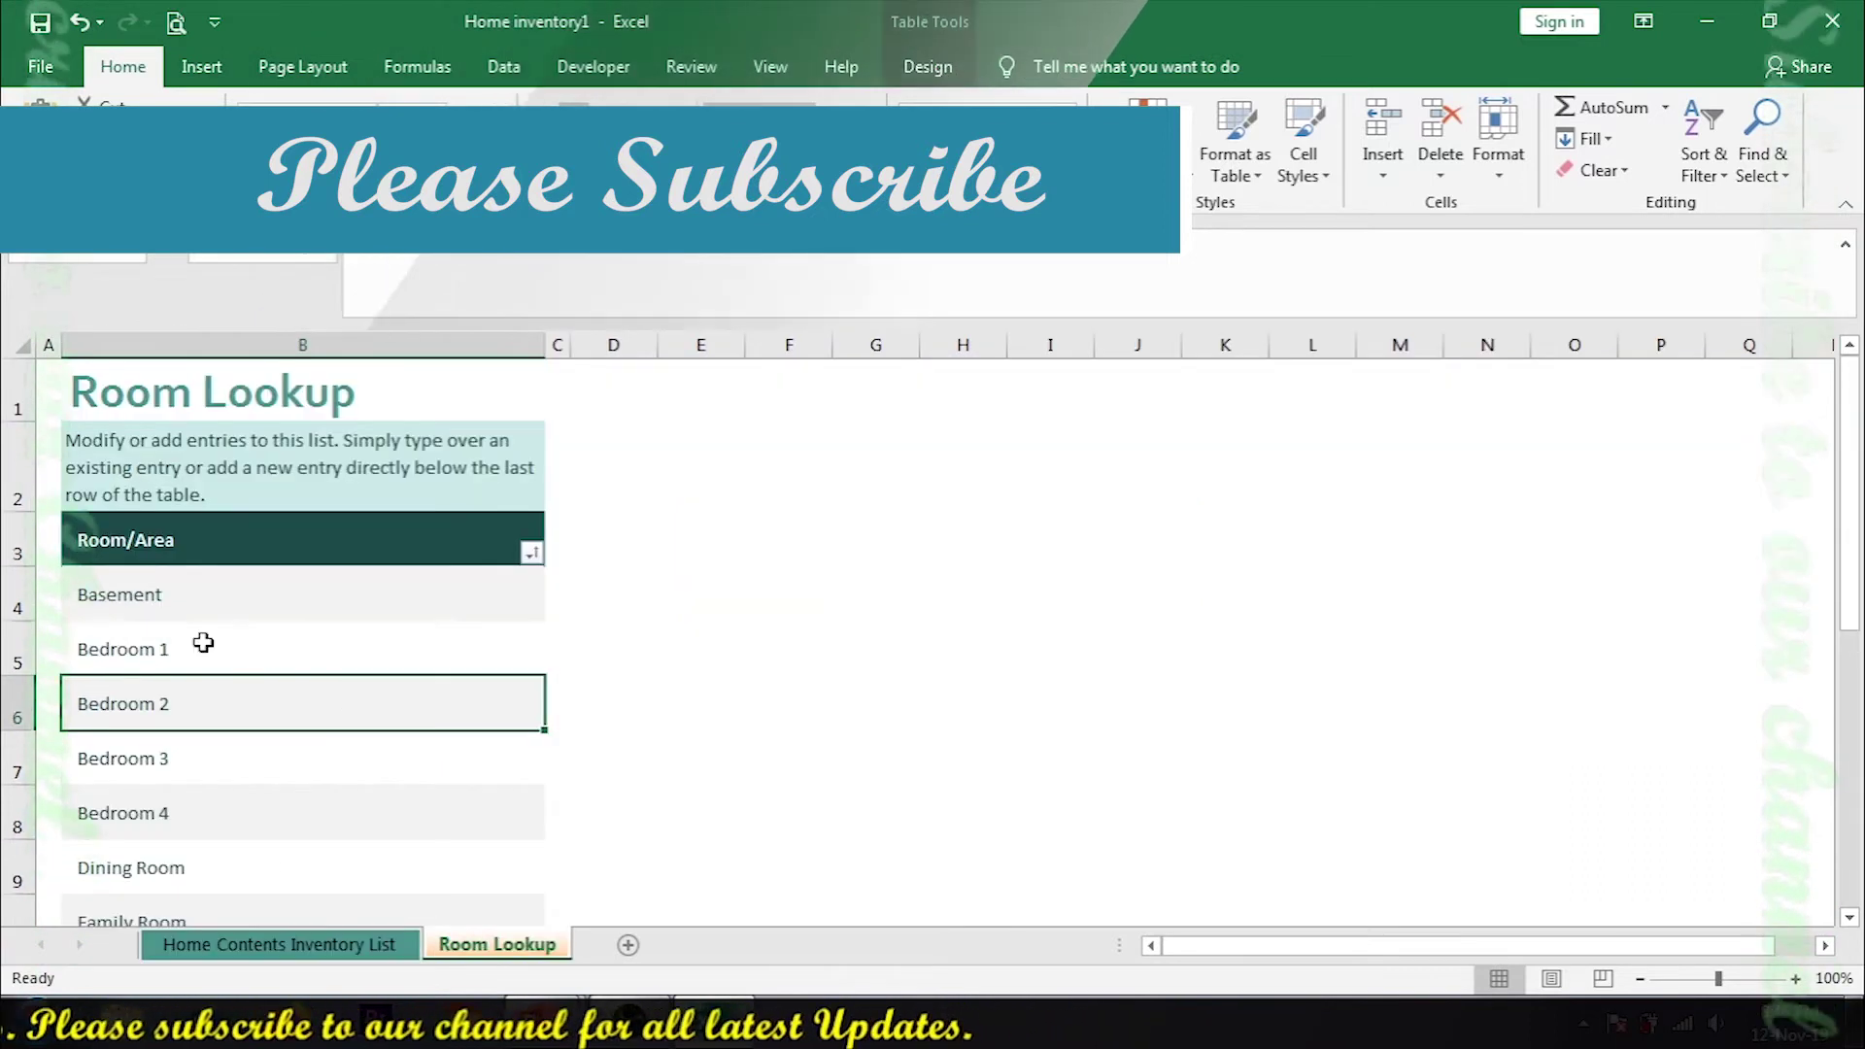
{"action": "scroll", "coordinate": [175, 770], "scroll_direction": "down", "scroll_amount": 2}
{"action": "left_click", "coordinate": [158, 777]}
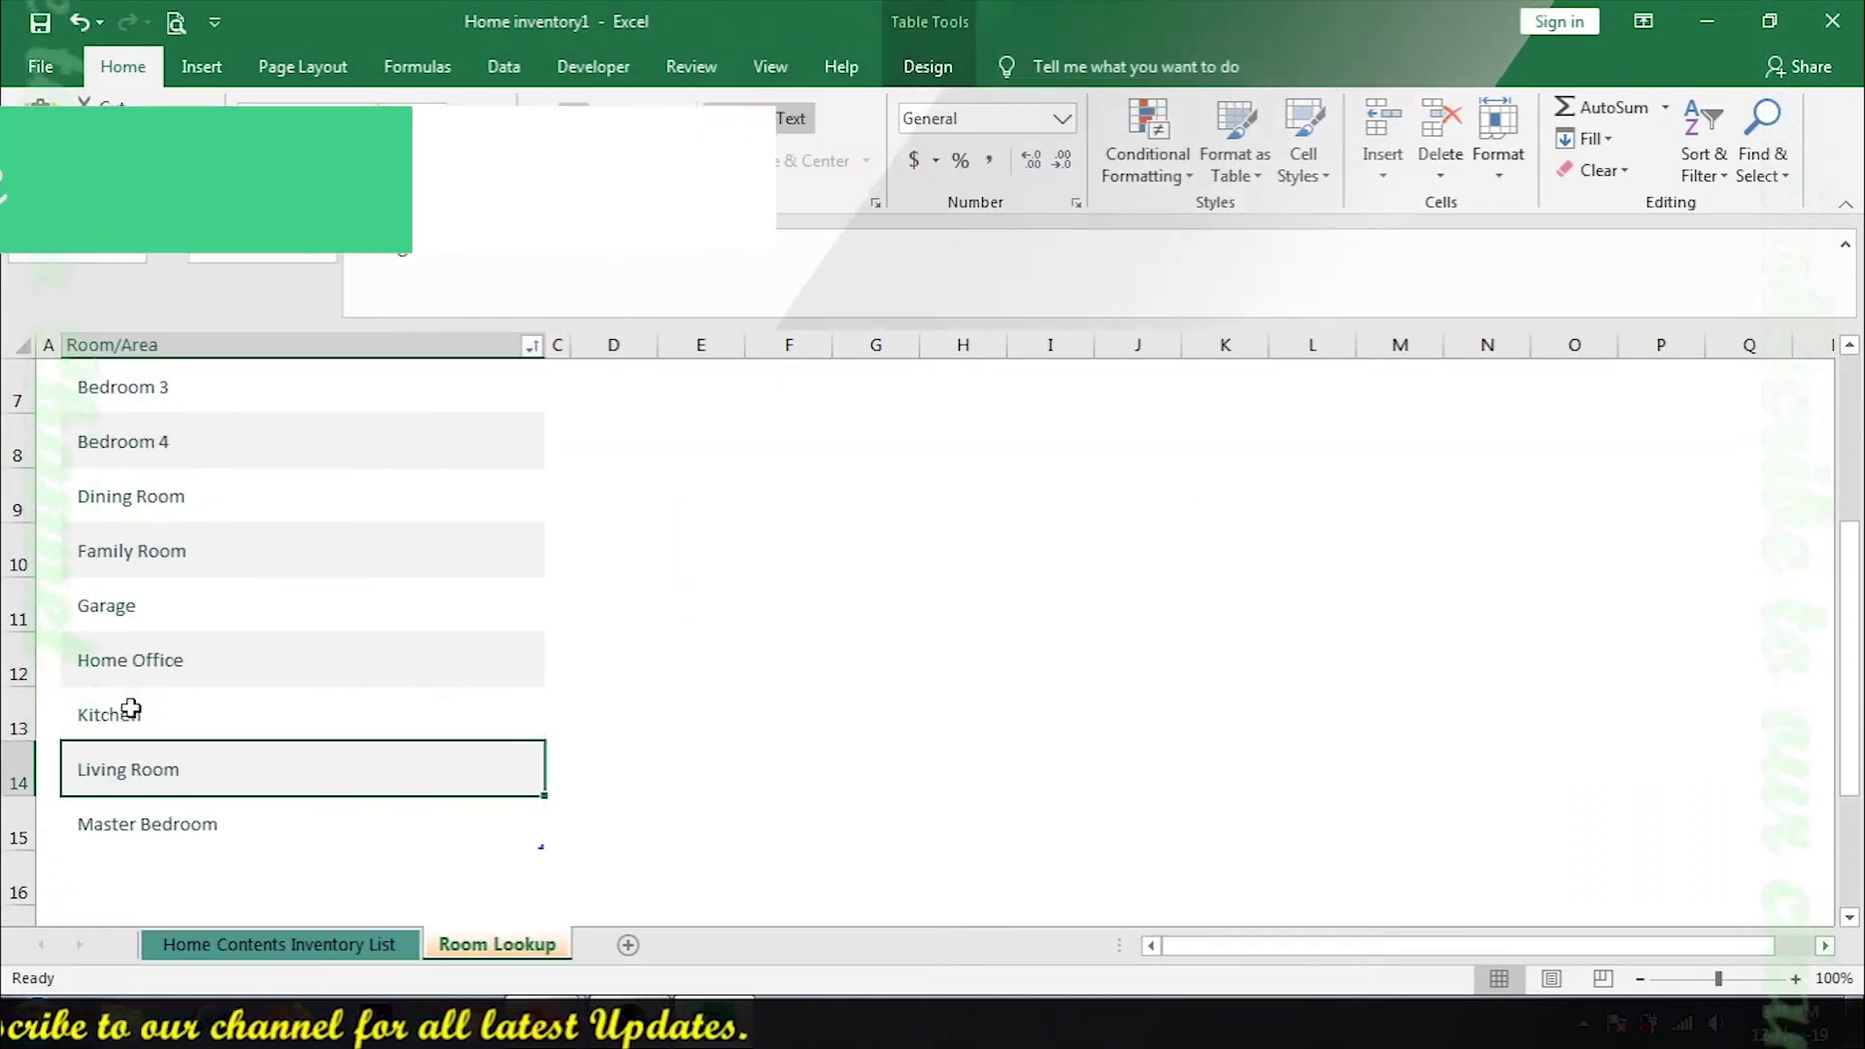
{"action": "left_click", "coordinate": [126, 610]}
{"action": "scroll", "coordinate": [167, 600], "scroll_direction": "up", "scroll_amount": 2}
{"action": "scroll", "coordinate": [174, 602], "scroll_direction": "down", "scroll_amount": 2}
{"action": "scroll", "coordinate": [175, 660], "scroll_direction": "down", "scroll_amount": 2}
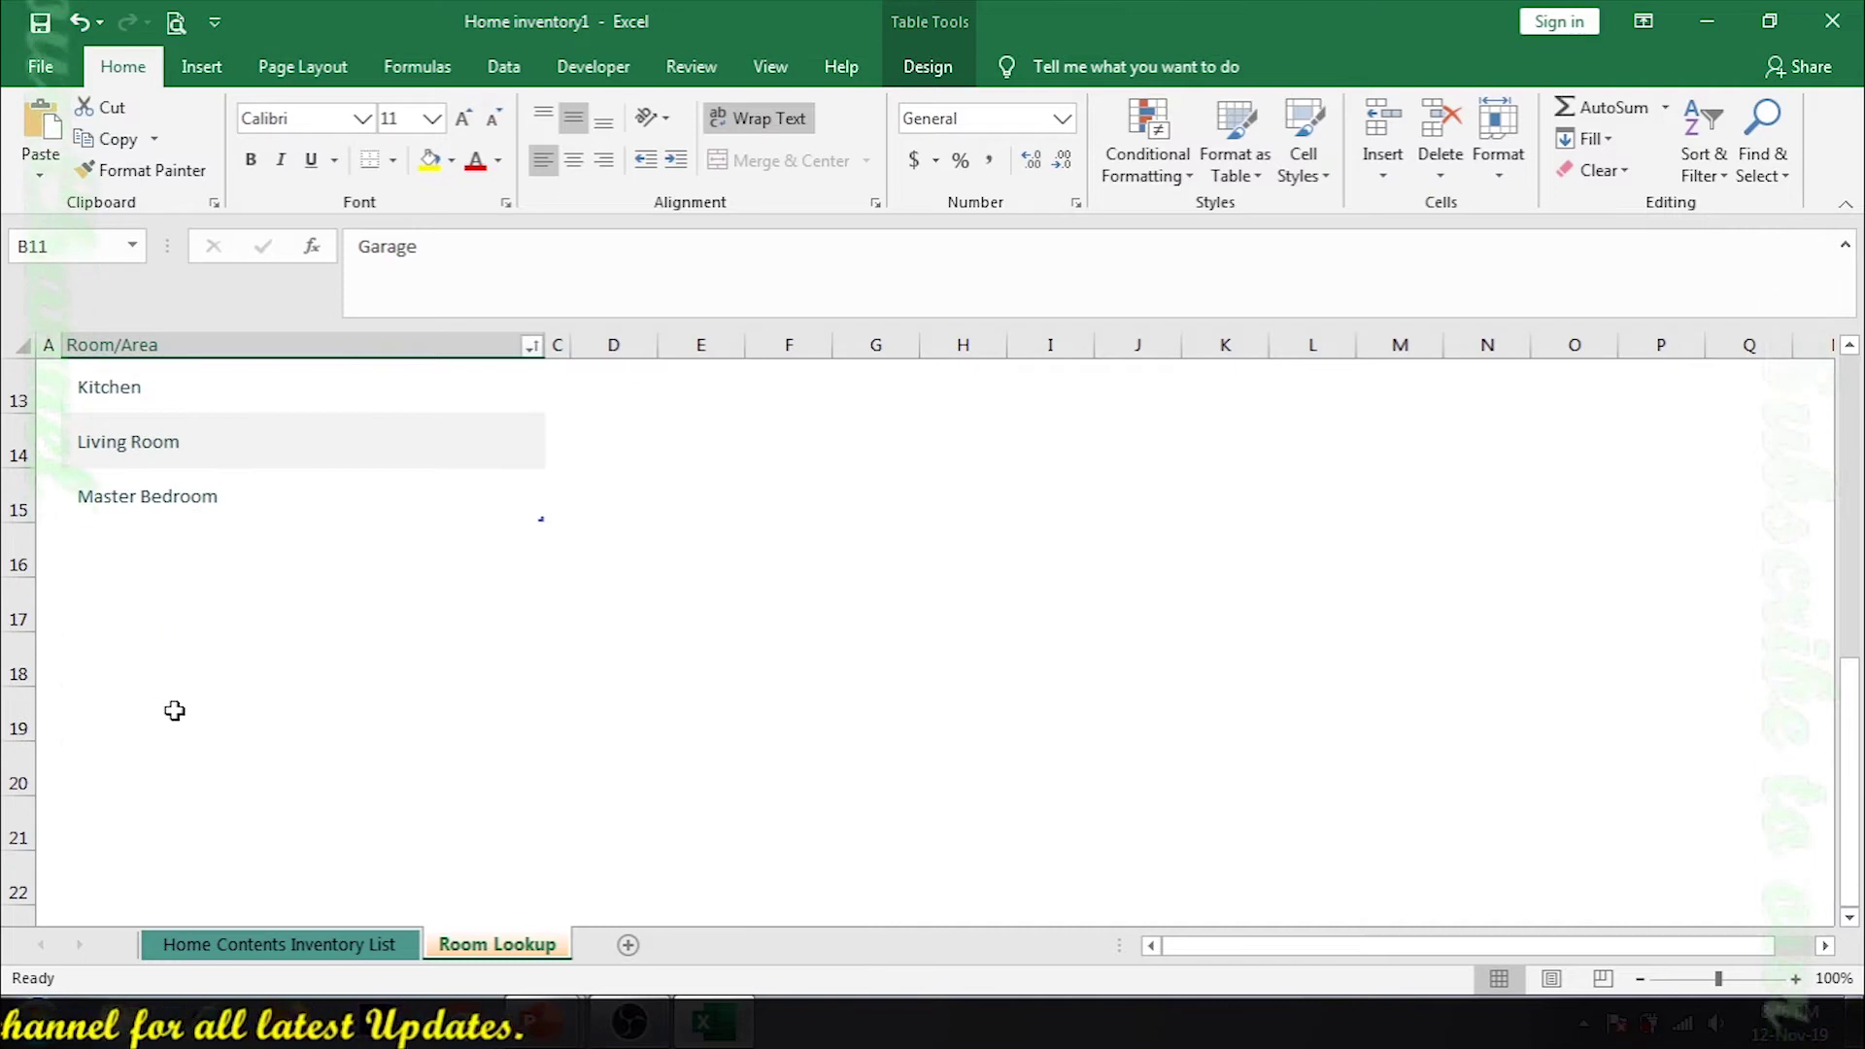
{"action": "scroll", "coordinate": [213, 612], "scroll_direction": "up", "scroll_amount": 4}
Open and close the Room/area filter, recheck the Room Lookup list, and return to the inventory sheet
{"action": "left_click", "coordinate": [317, 947]}
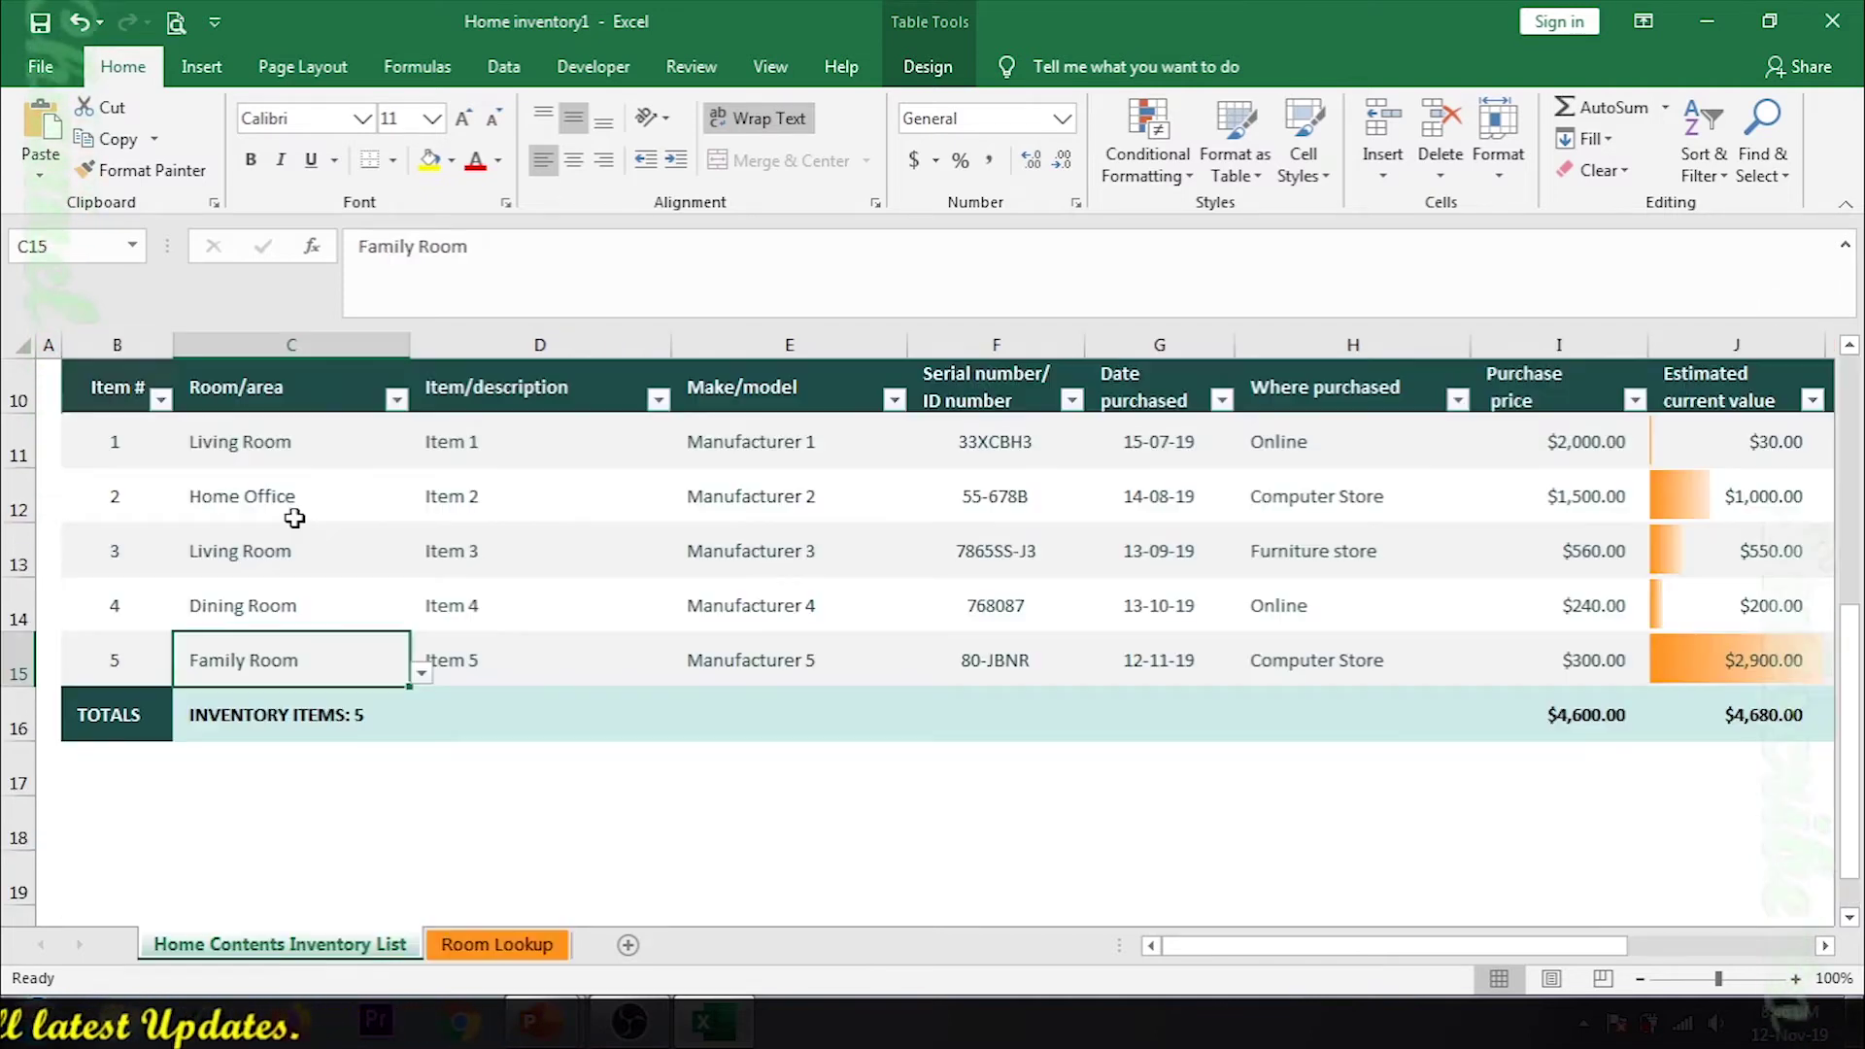
{"action": "left_click", "coordinate": [396, 399]}
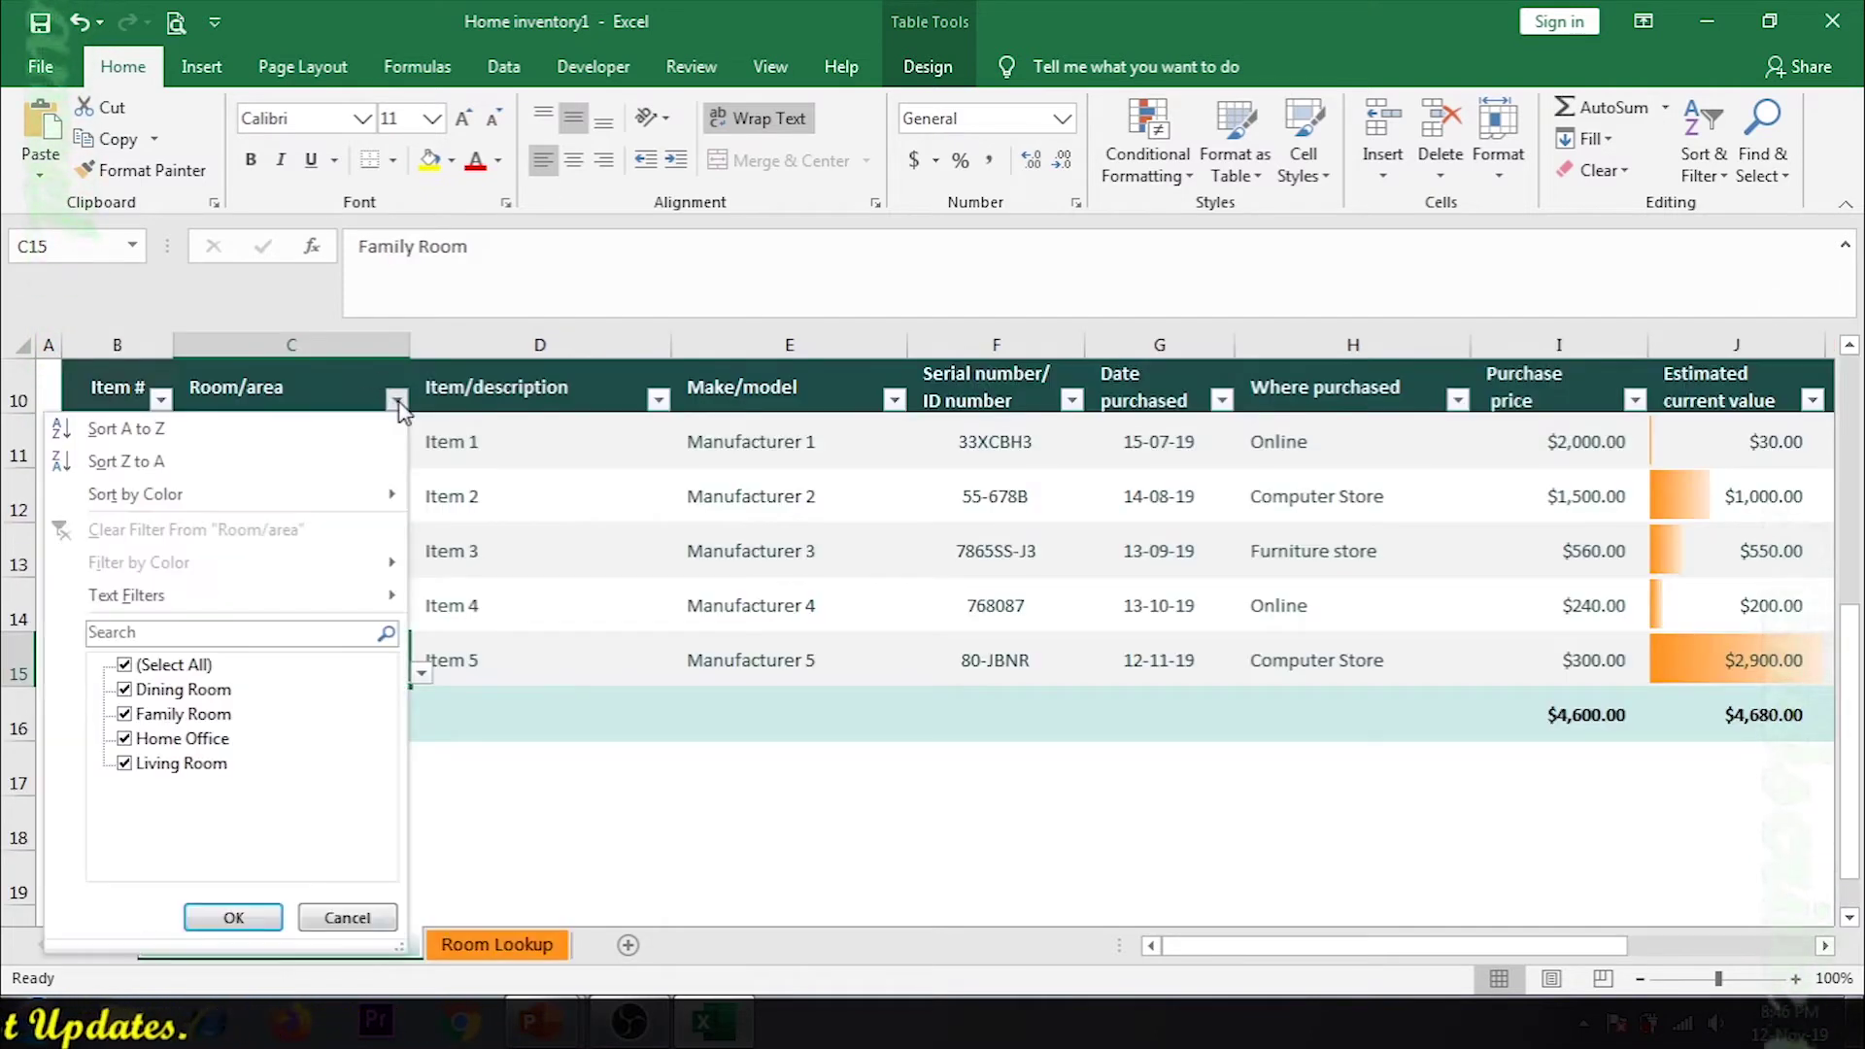
{"action": "left_click", "coordinate": [259, 915]}
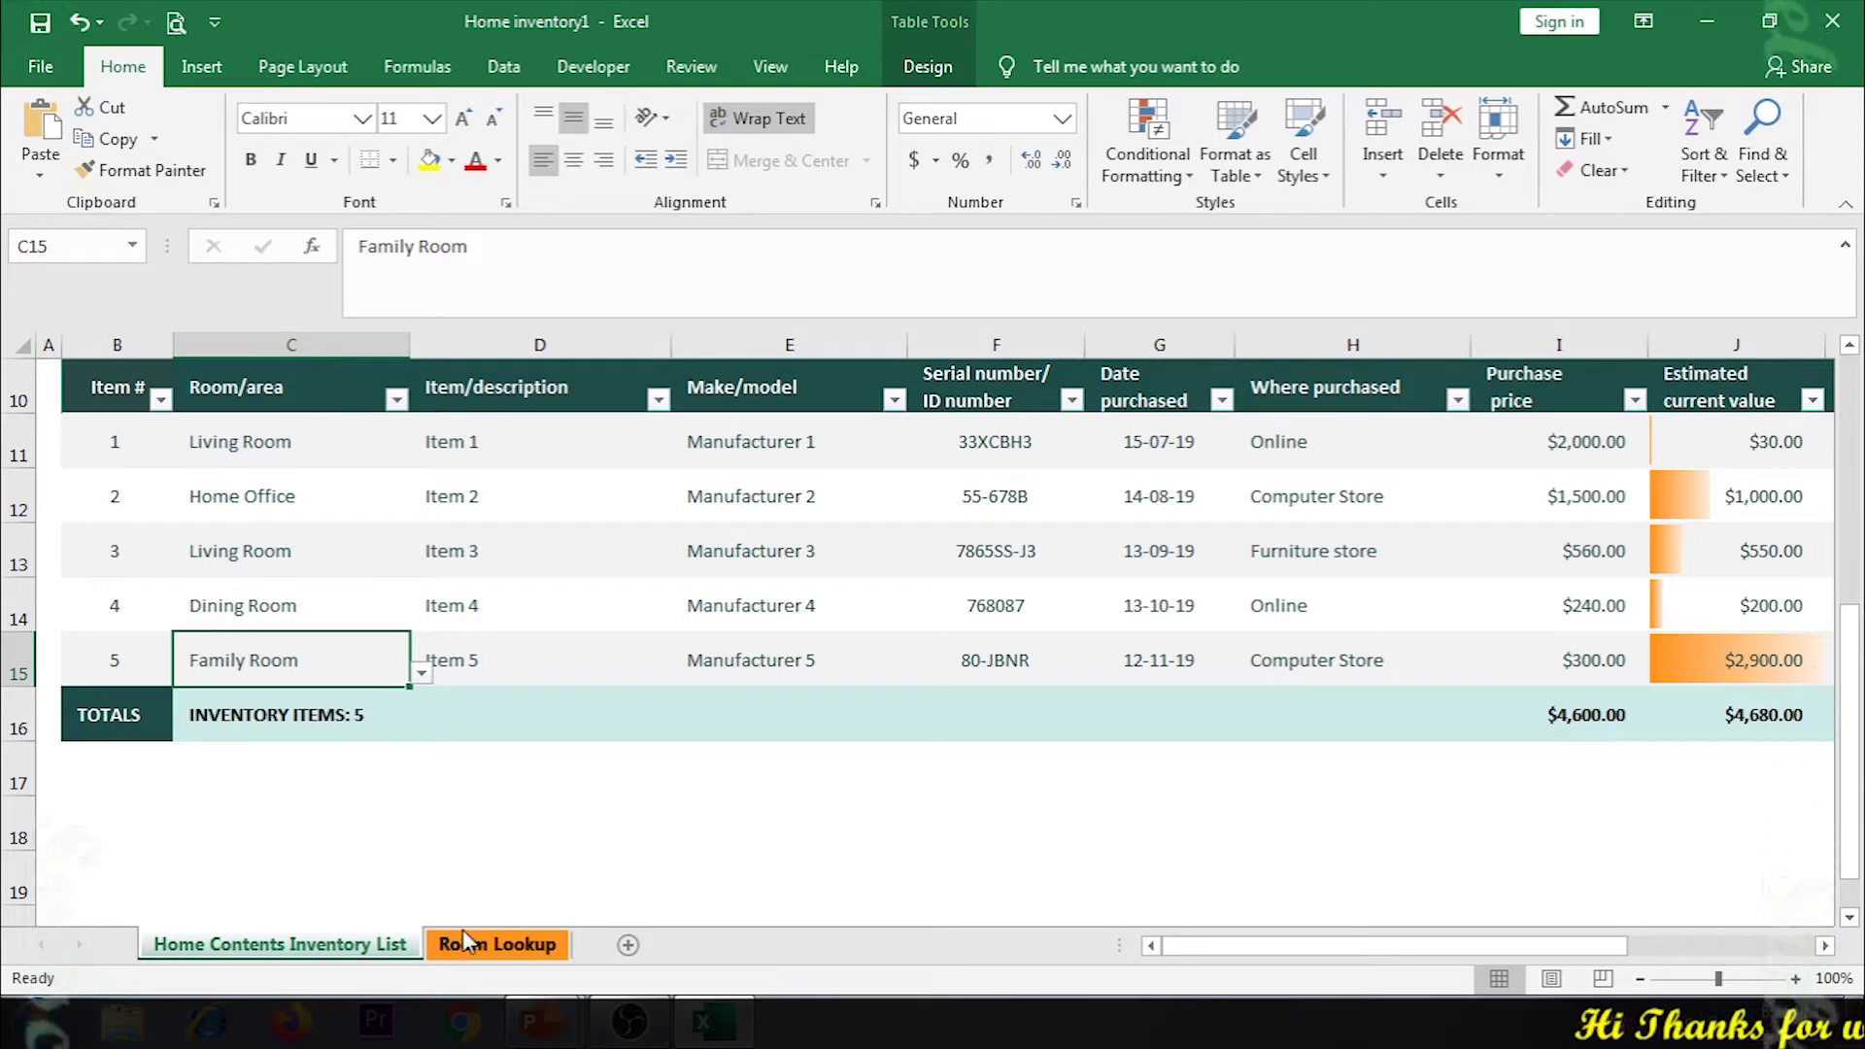
{"action": "left_click", "coordinate": [467, 942]}
{"action": "scroll", "coordinate": [106, 661], "scroll_direction": "down", "scroll_amount": 2}
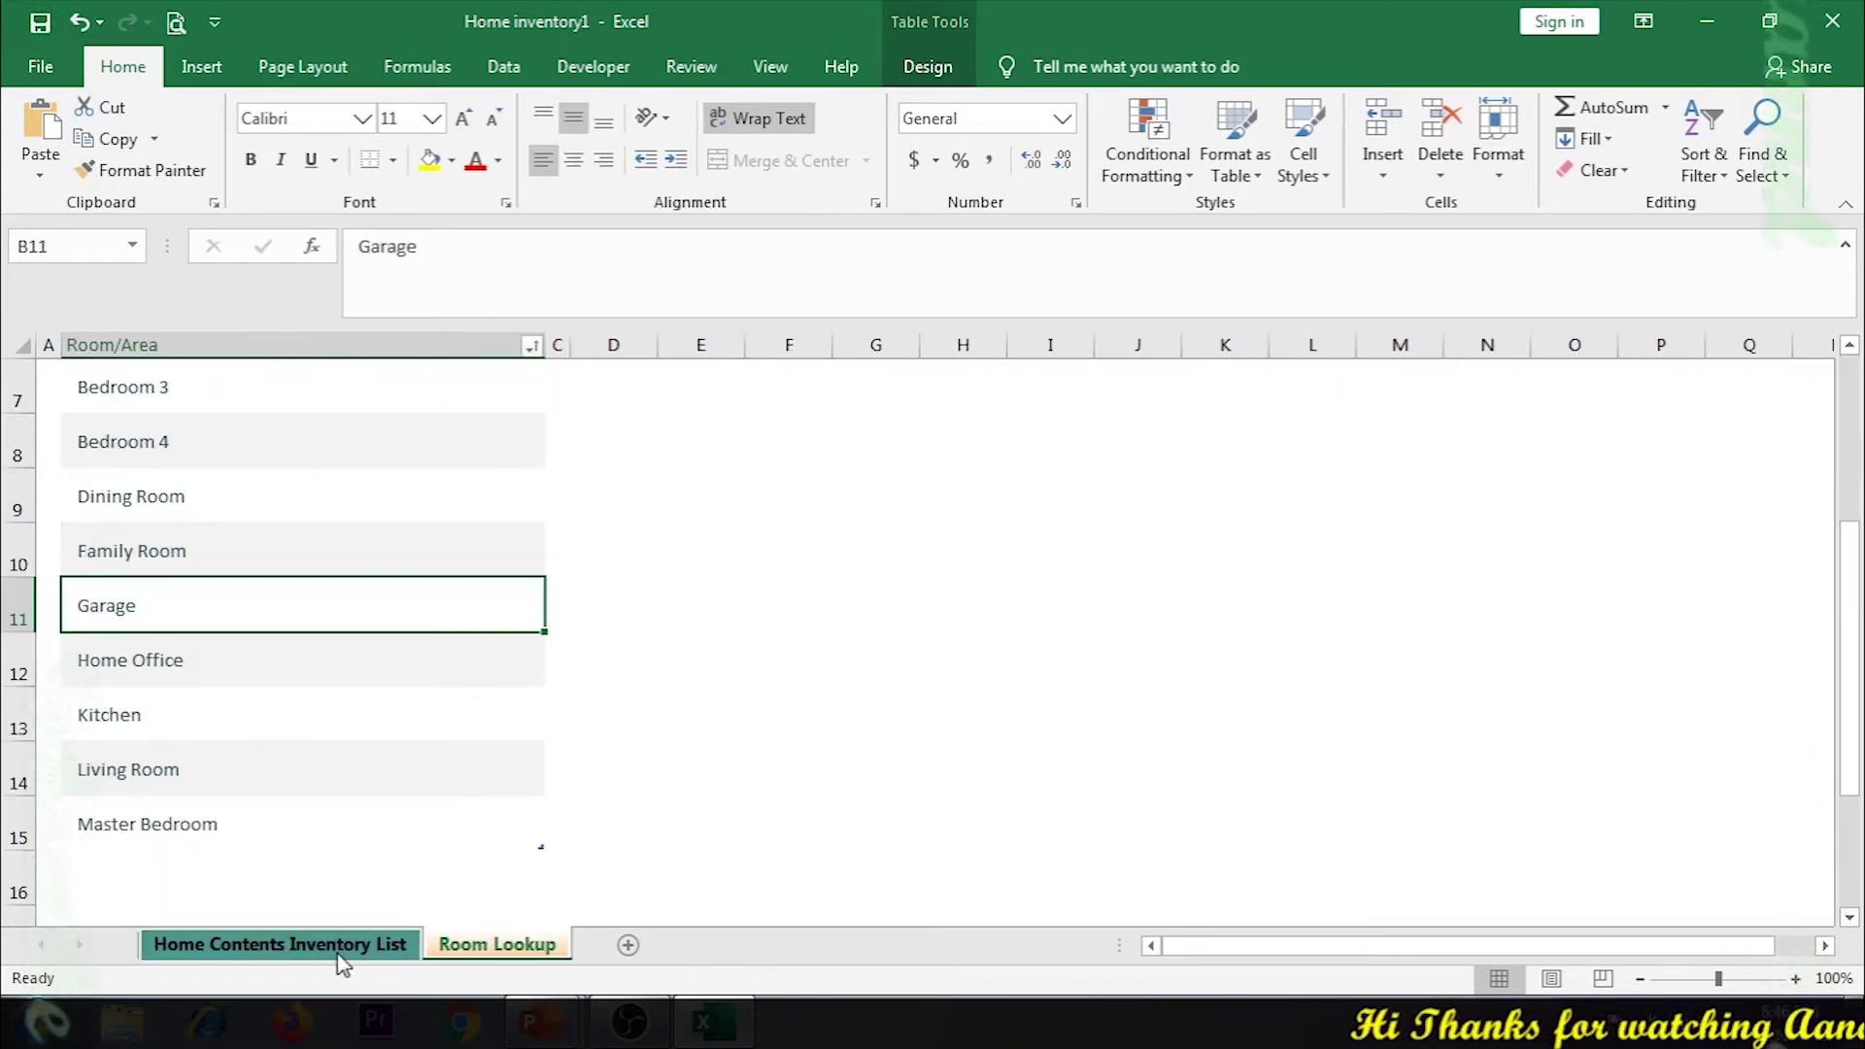
{"action": "left_click", "coordinate": [339, 956]}
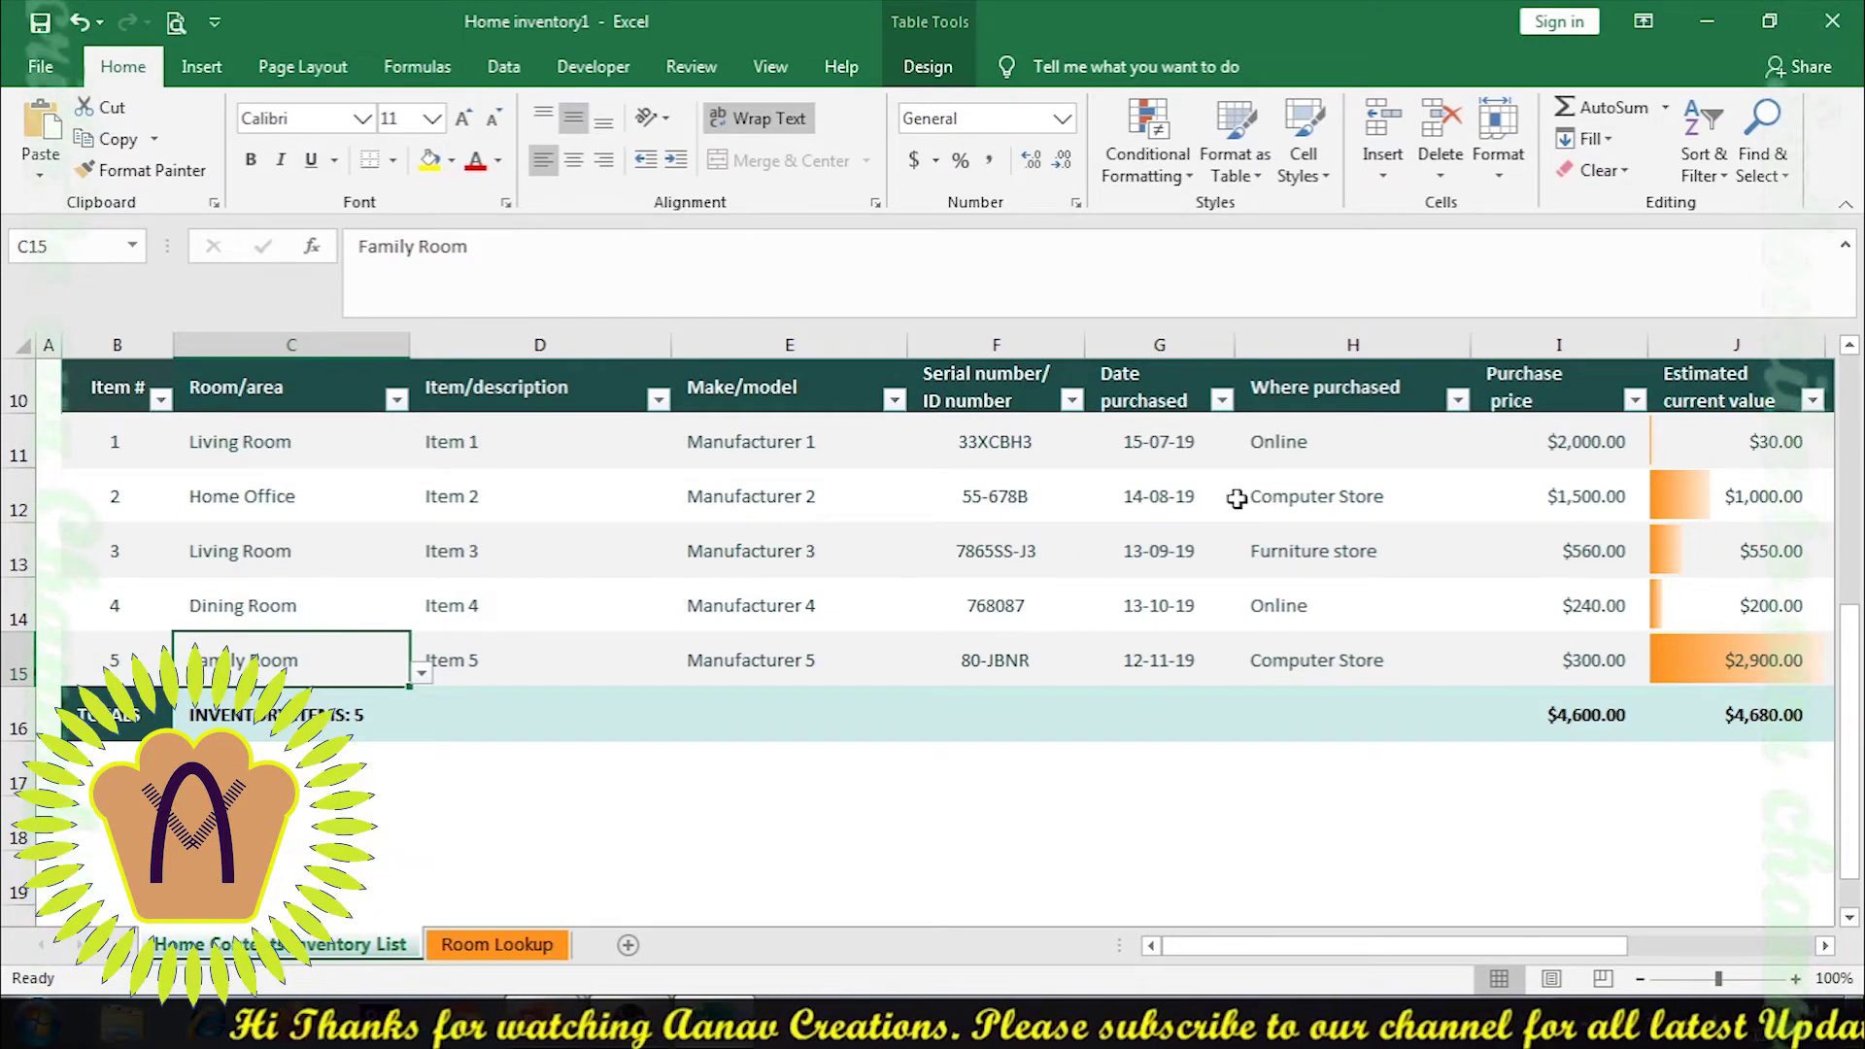
Dismiss the Where purchased filter and move through the item description cells
{"action": "left_click", "coordinate": [1457, 399]}
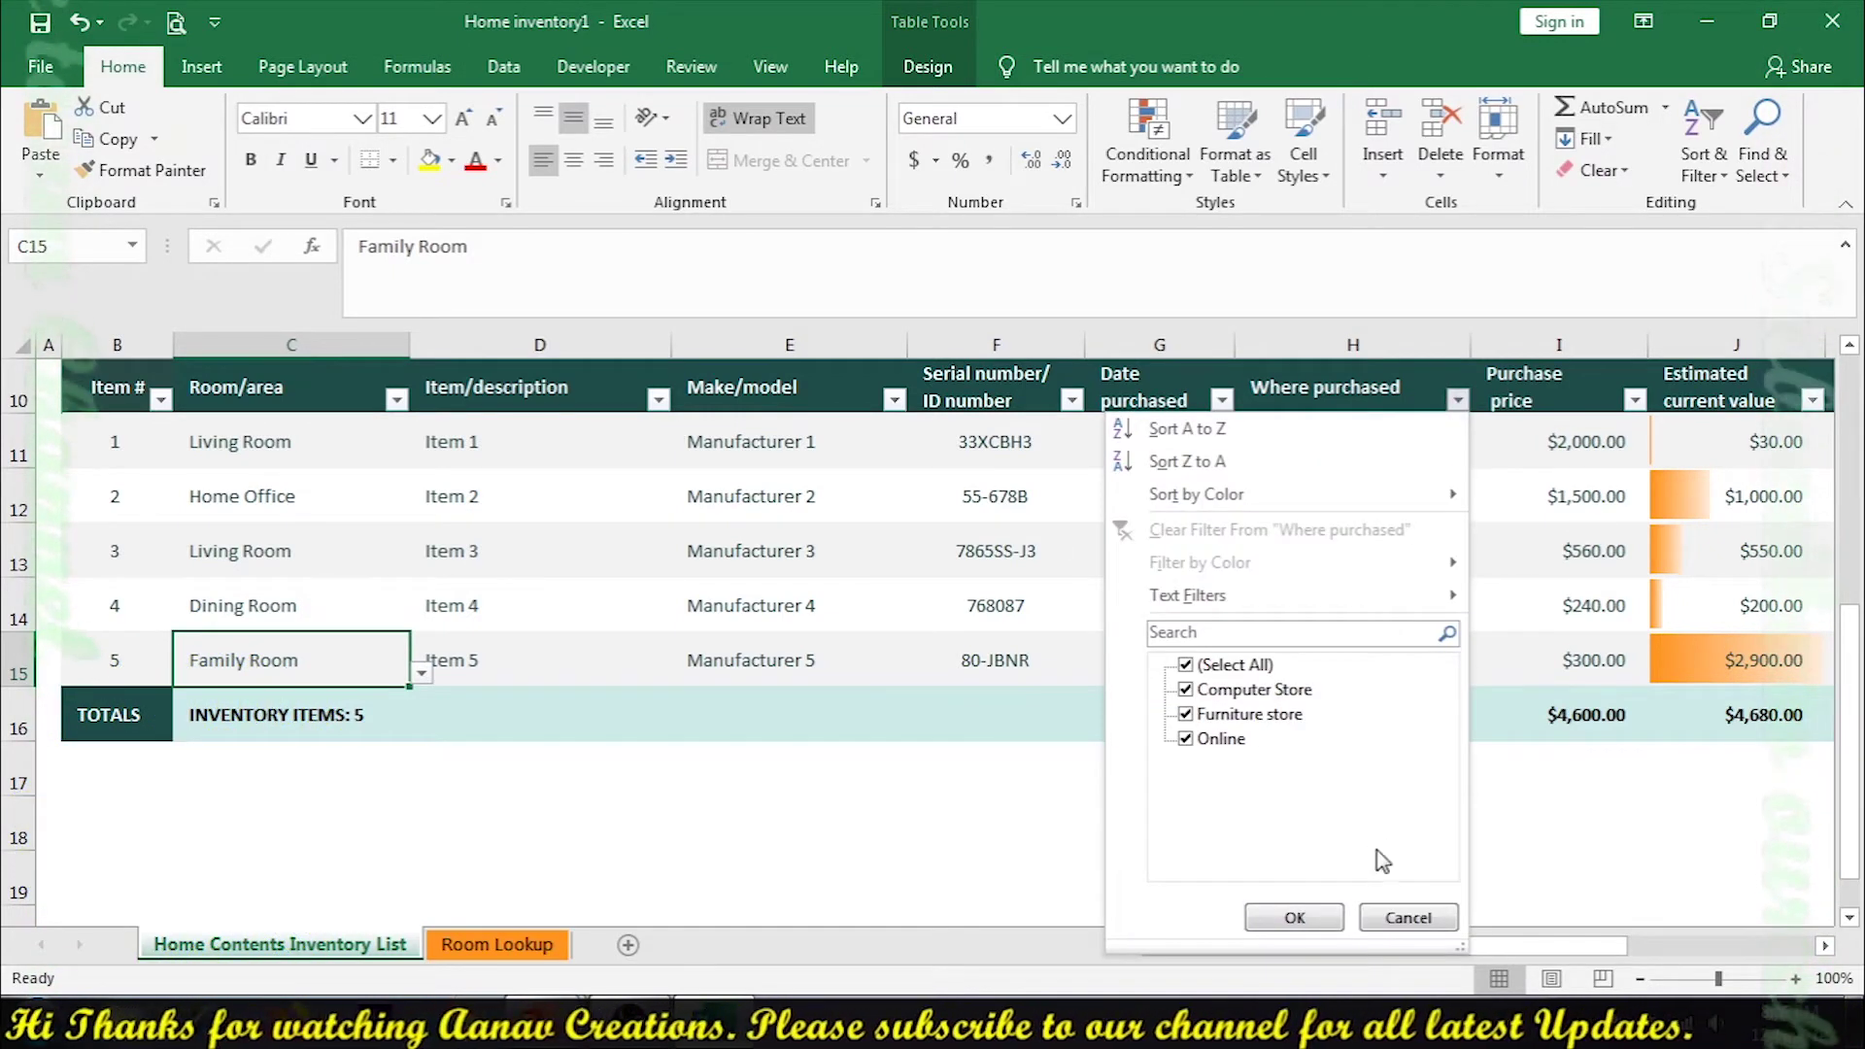
{"action": "left_click", "coordinate": [1416, 921]}
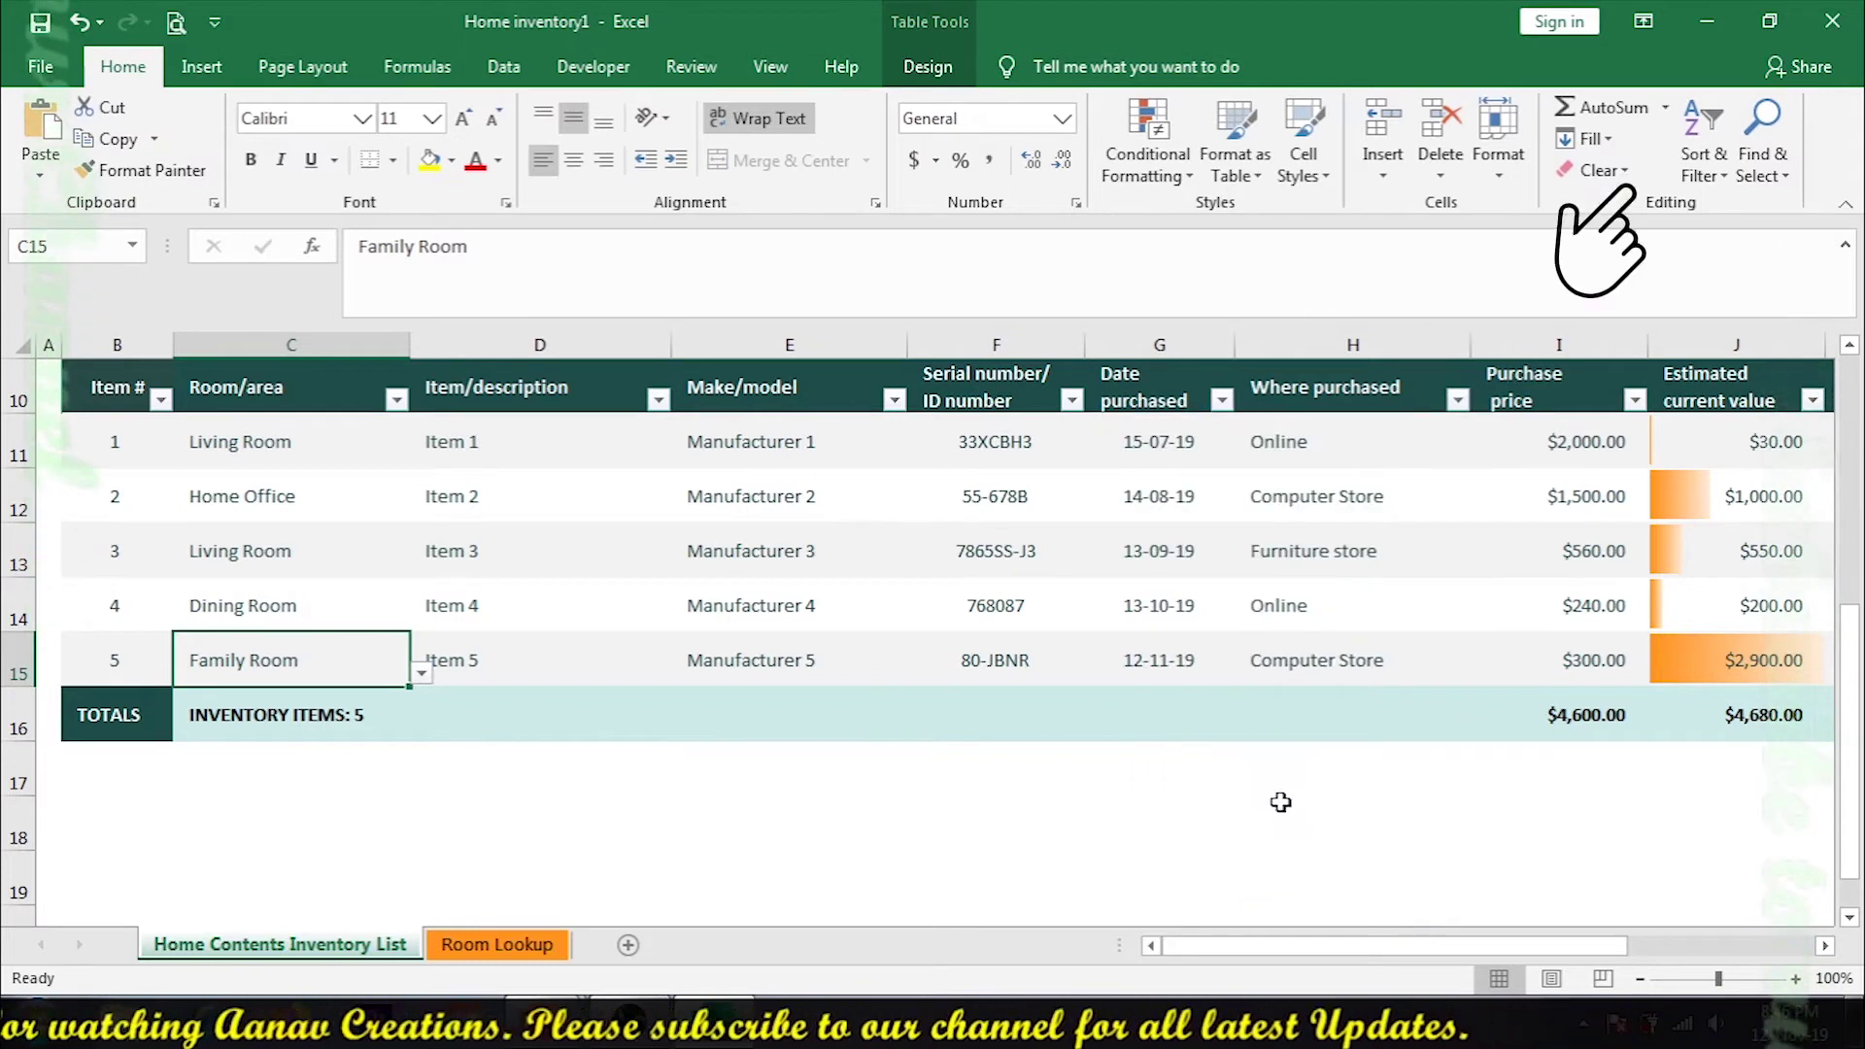
{"action": "left_click", "coordinate": [529, 456]}
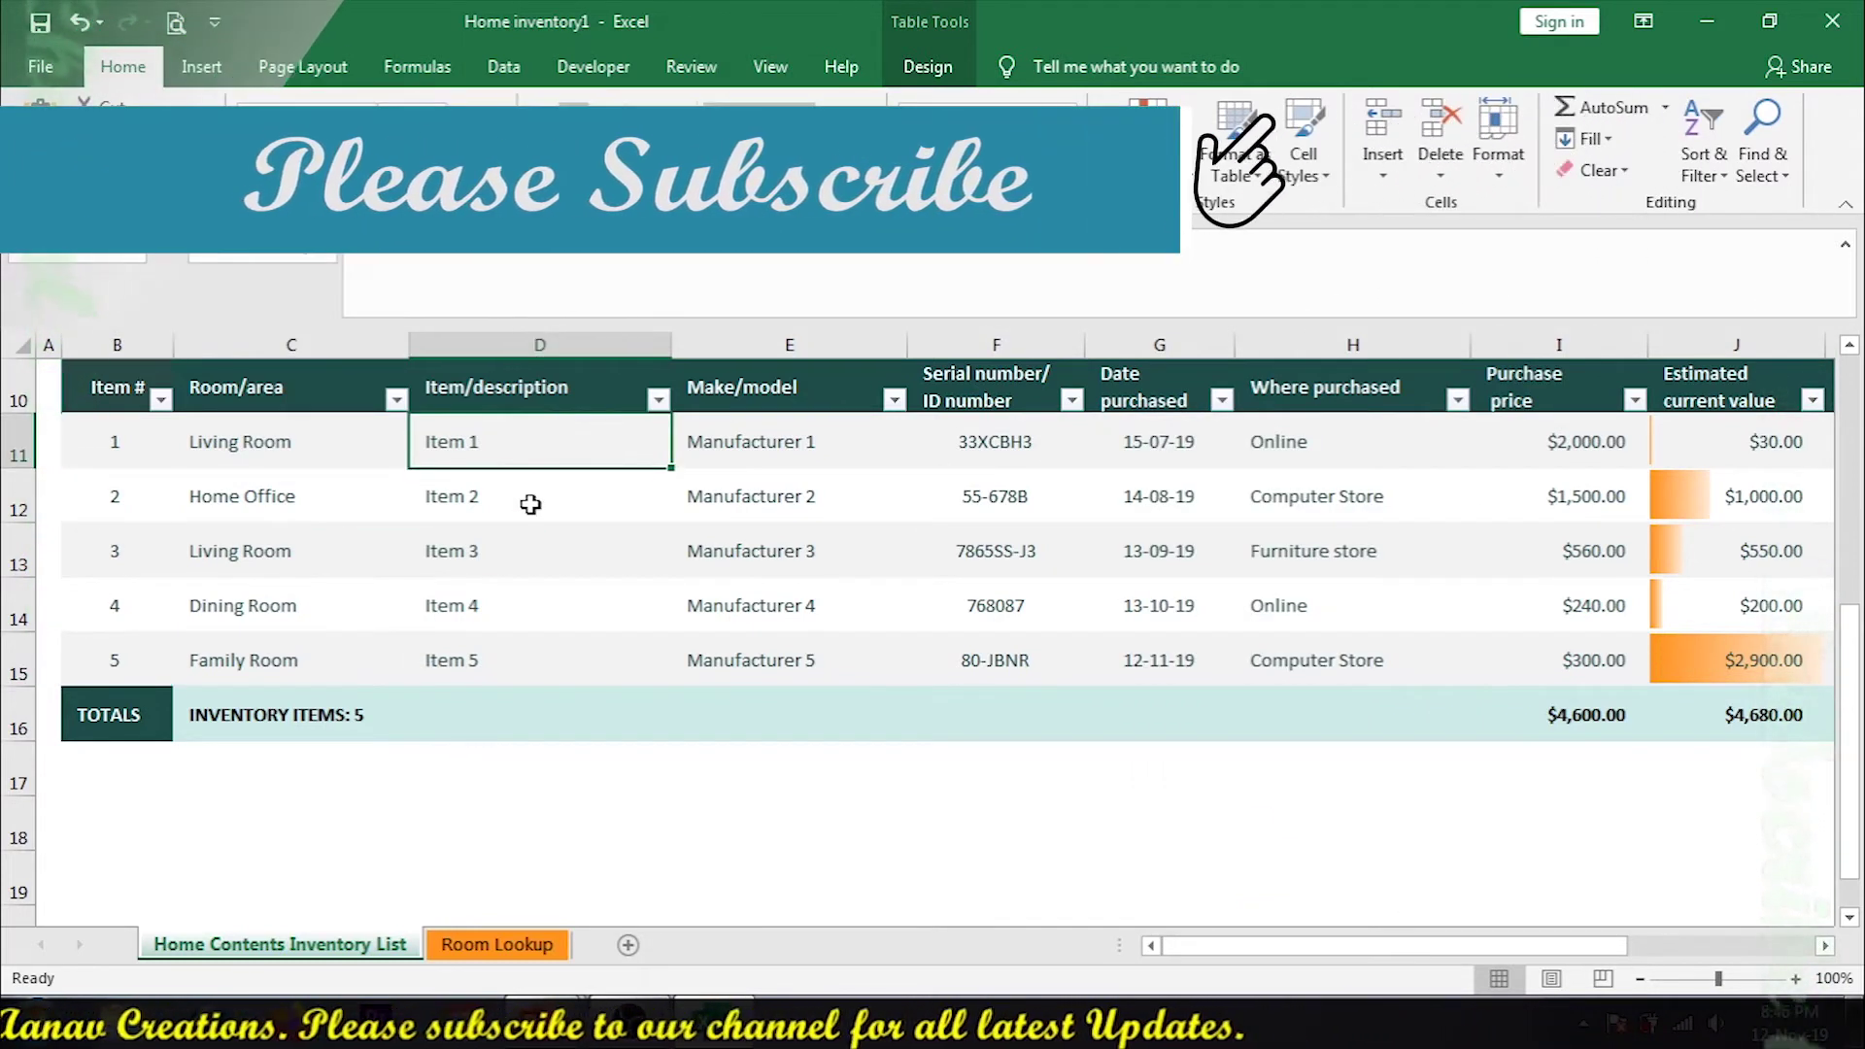
{"action": "left_click", "coordinate": [504, 603]}
{"action": "left_click", "coordinate": [516, 656]}
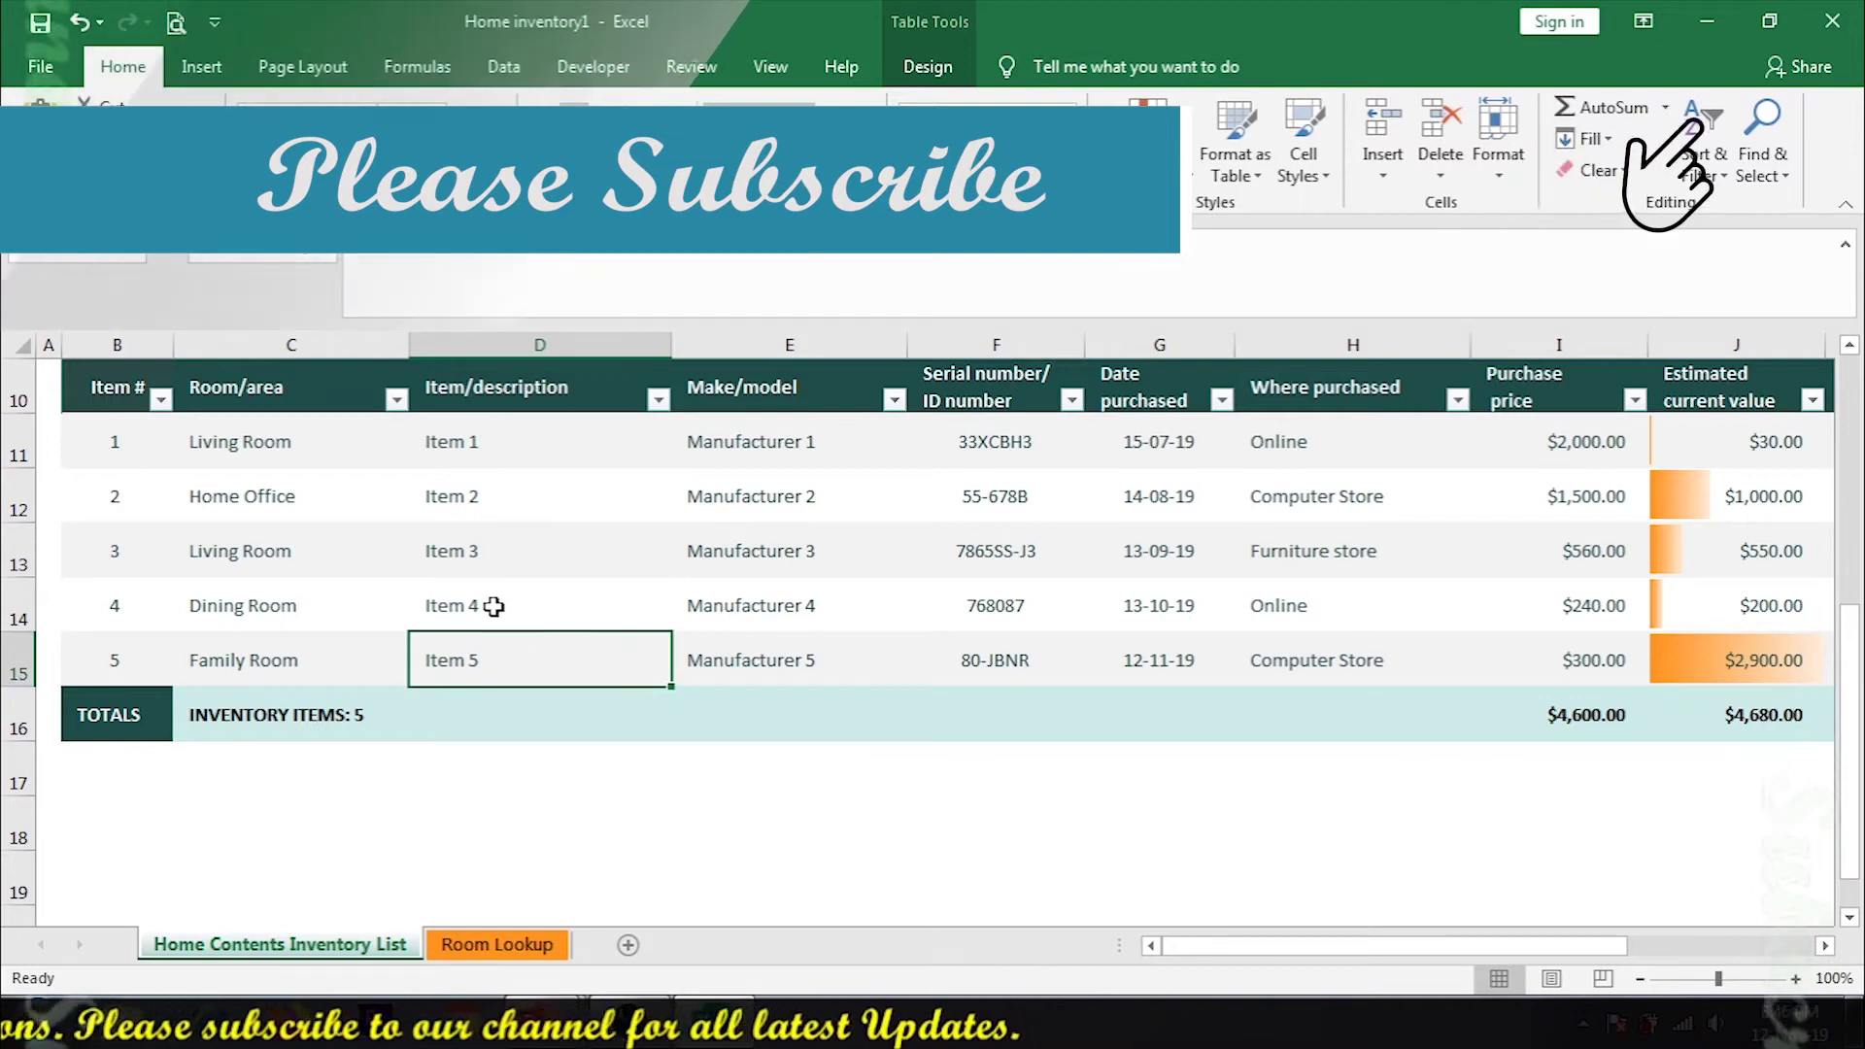
Change Item 4's description to 'pc'
{"action": "left_click", "coordinate": [494, 606]}
{"action": "type", "text": "pc"}
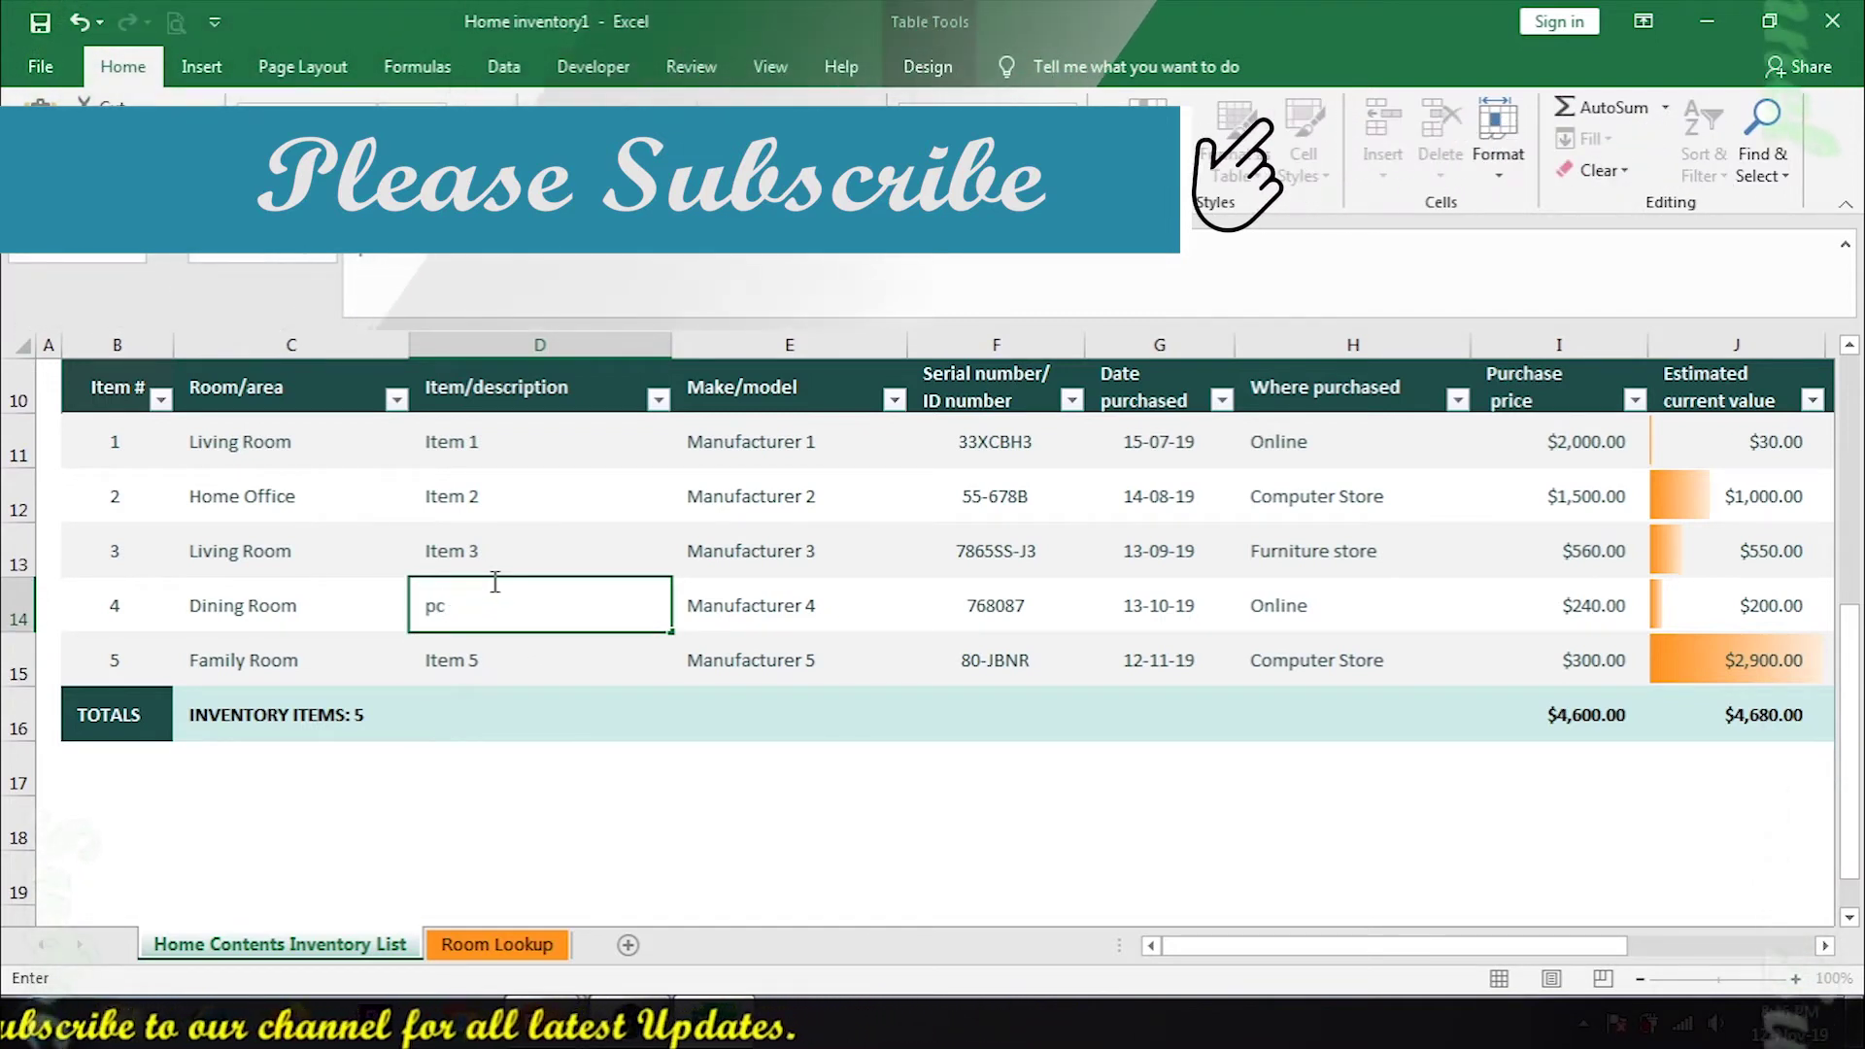
{"action": "key", "text": "Return"}
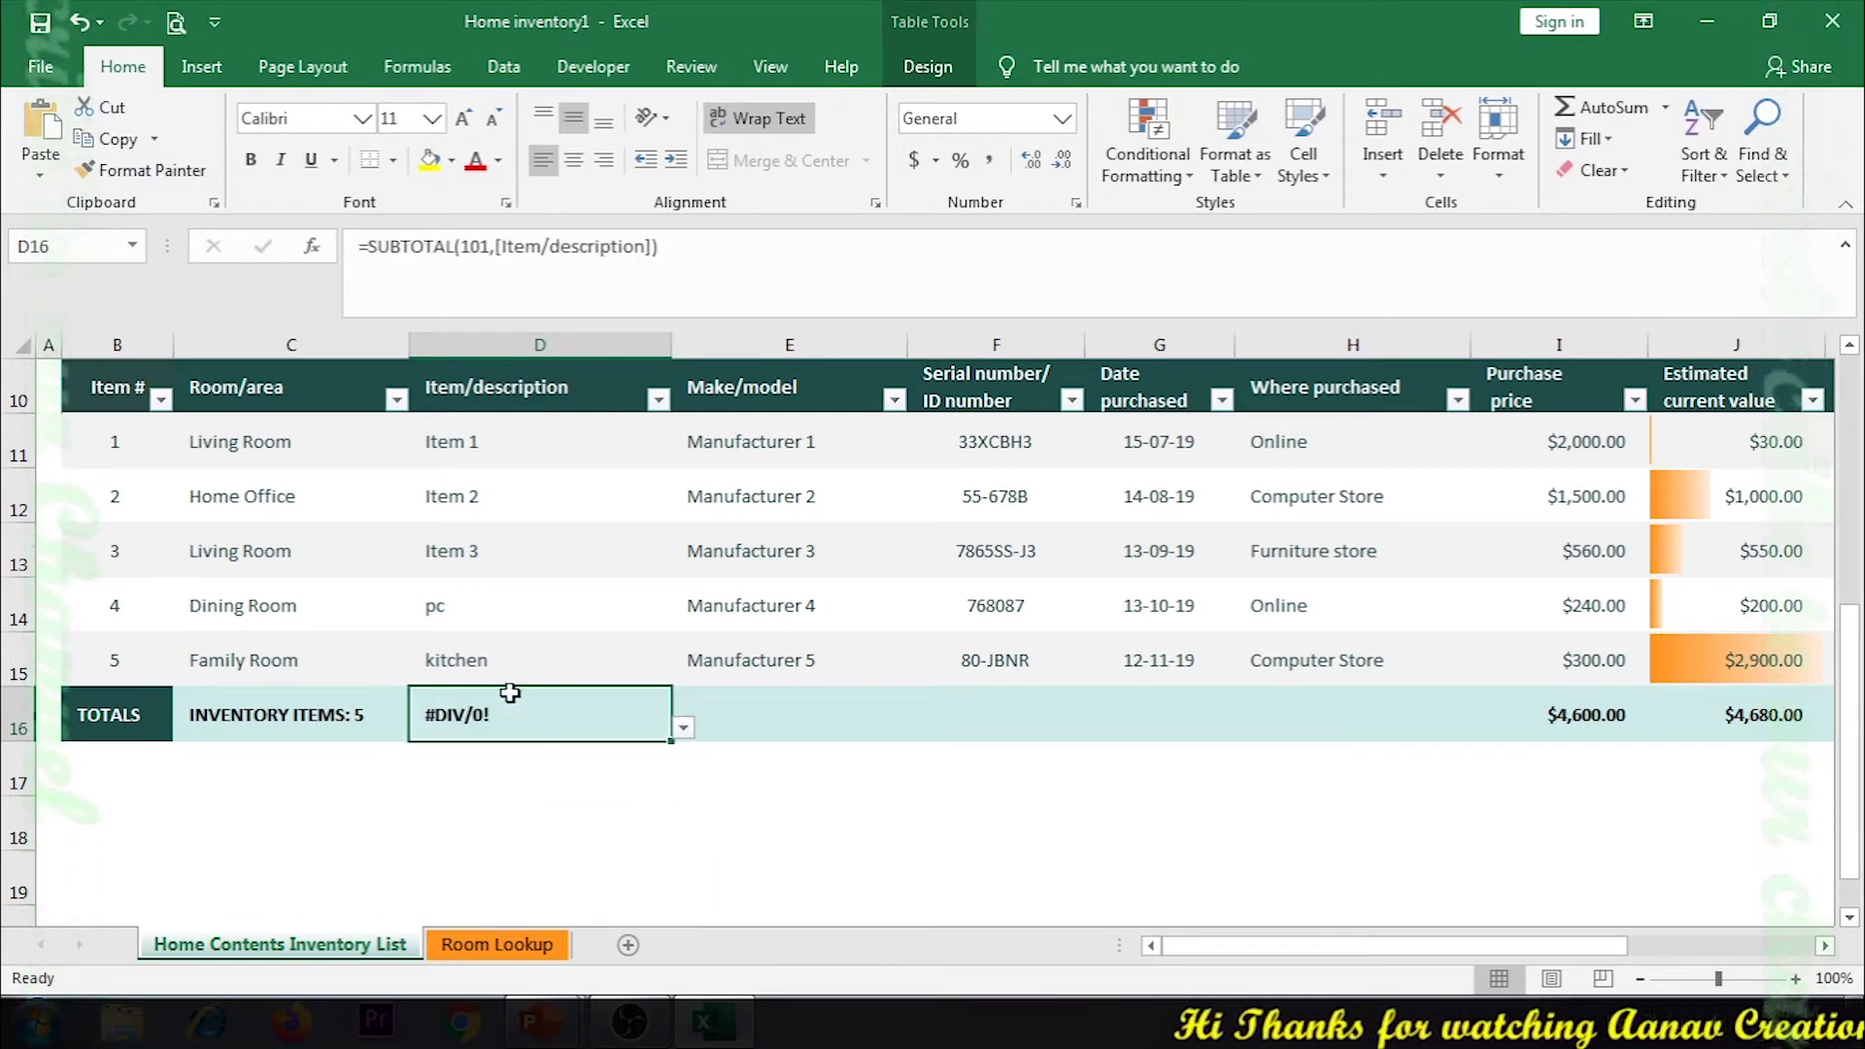
Switch the description column's total function to Max, then to Min, and scroll back to the header
{"action": "left_click", "coordinate": [683, 728]}
{"action": "left_click", "coordinate": [501, 806]}
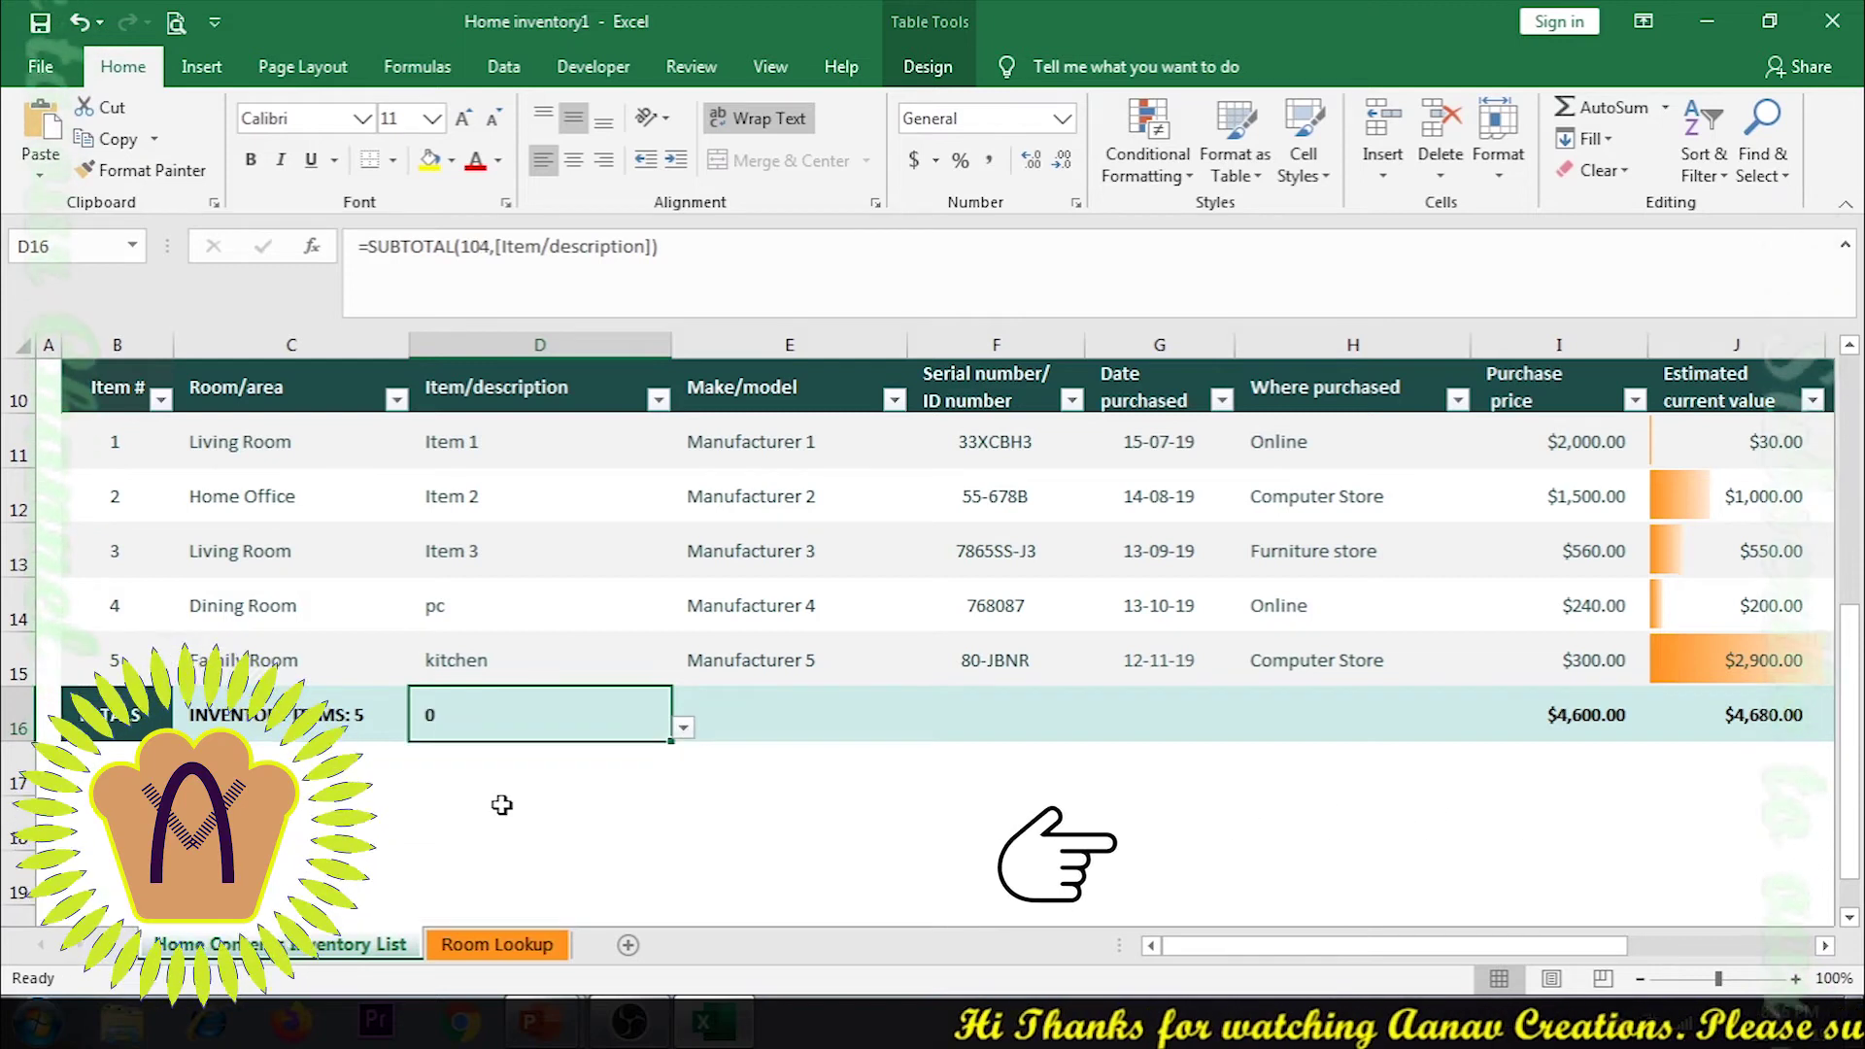
{"action": "left_click", "coordinate": [685, 728]}
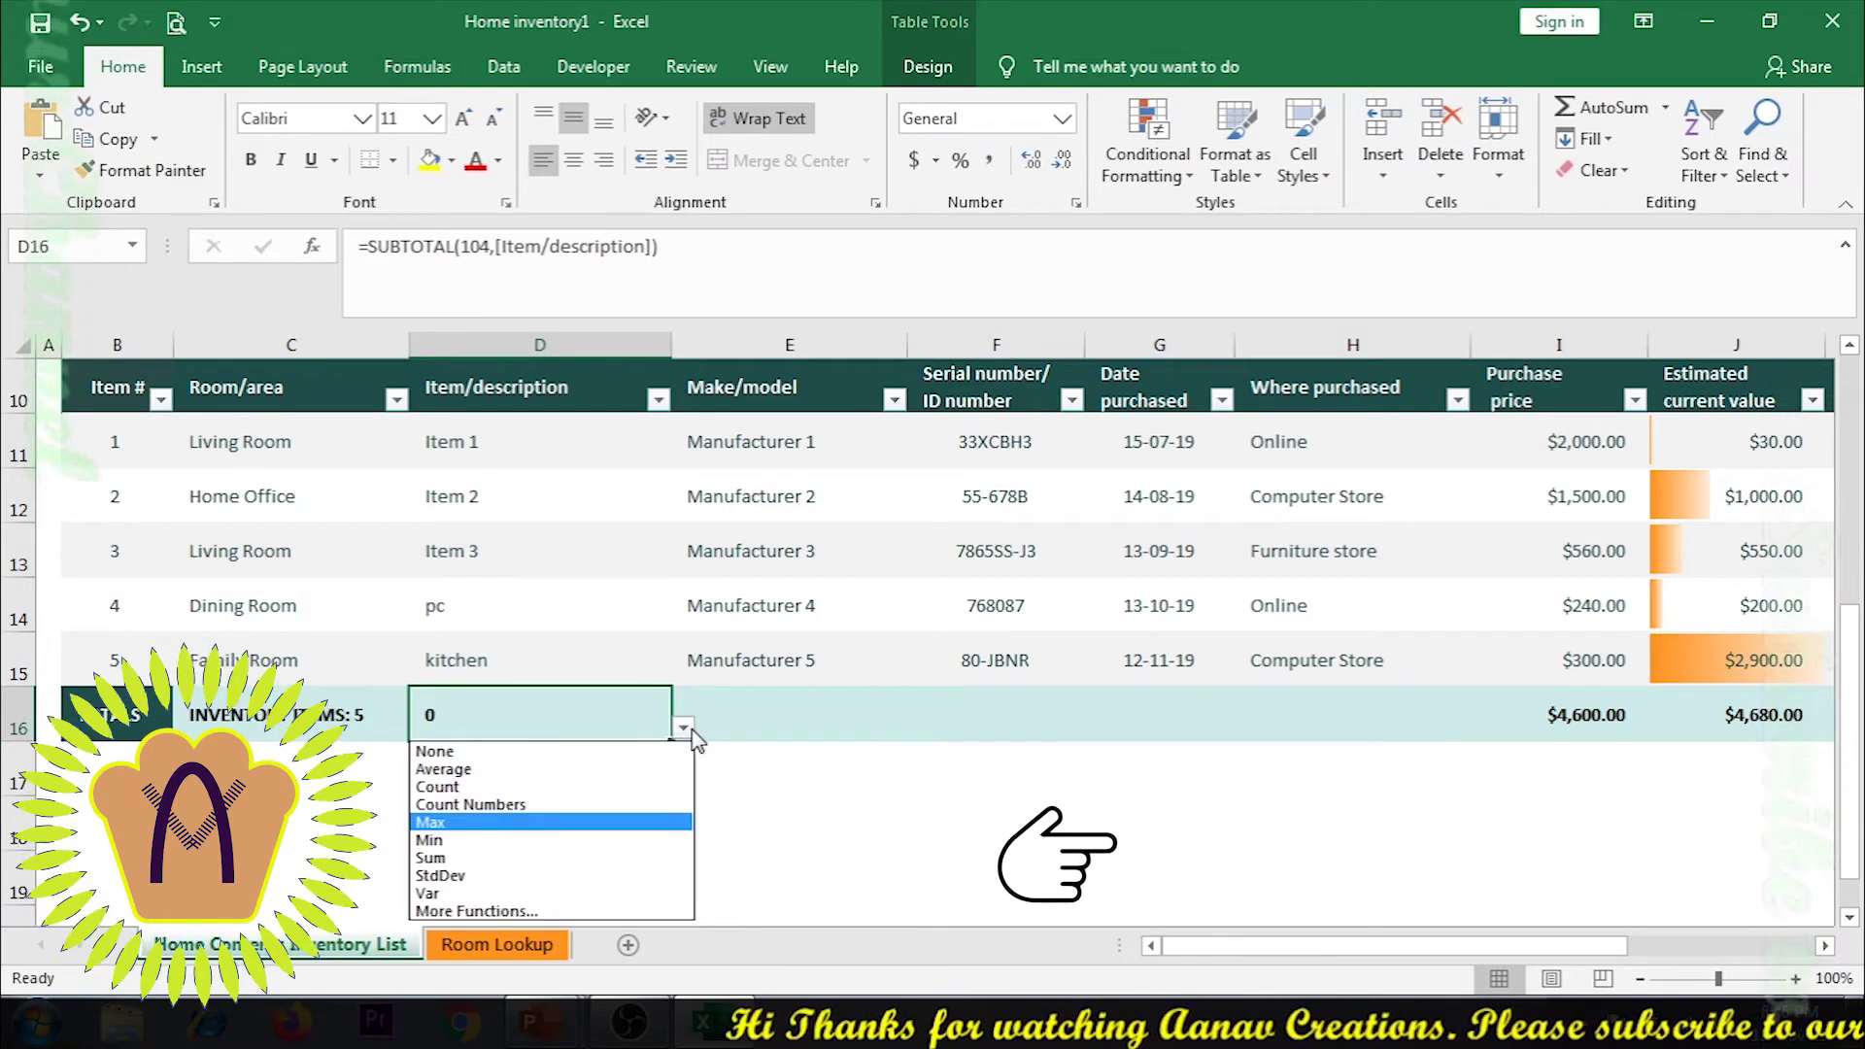
{"action": "left_click", "coordinate": [430, 839]}
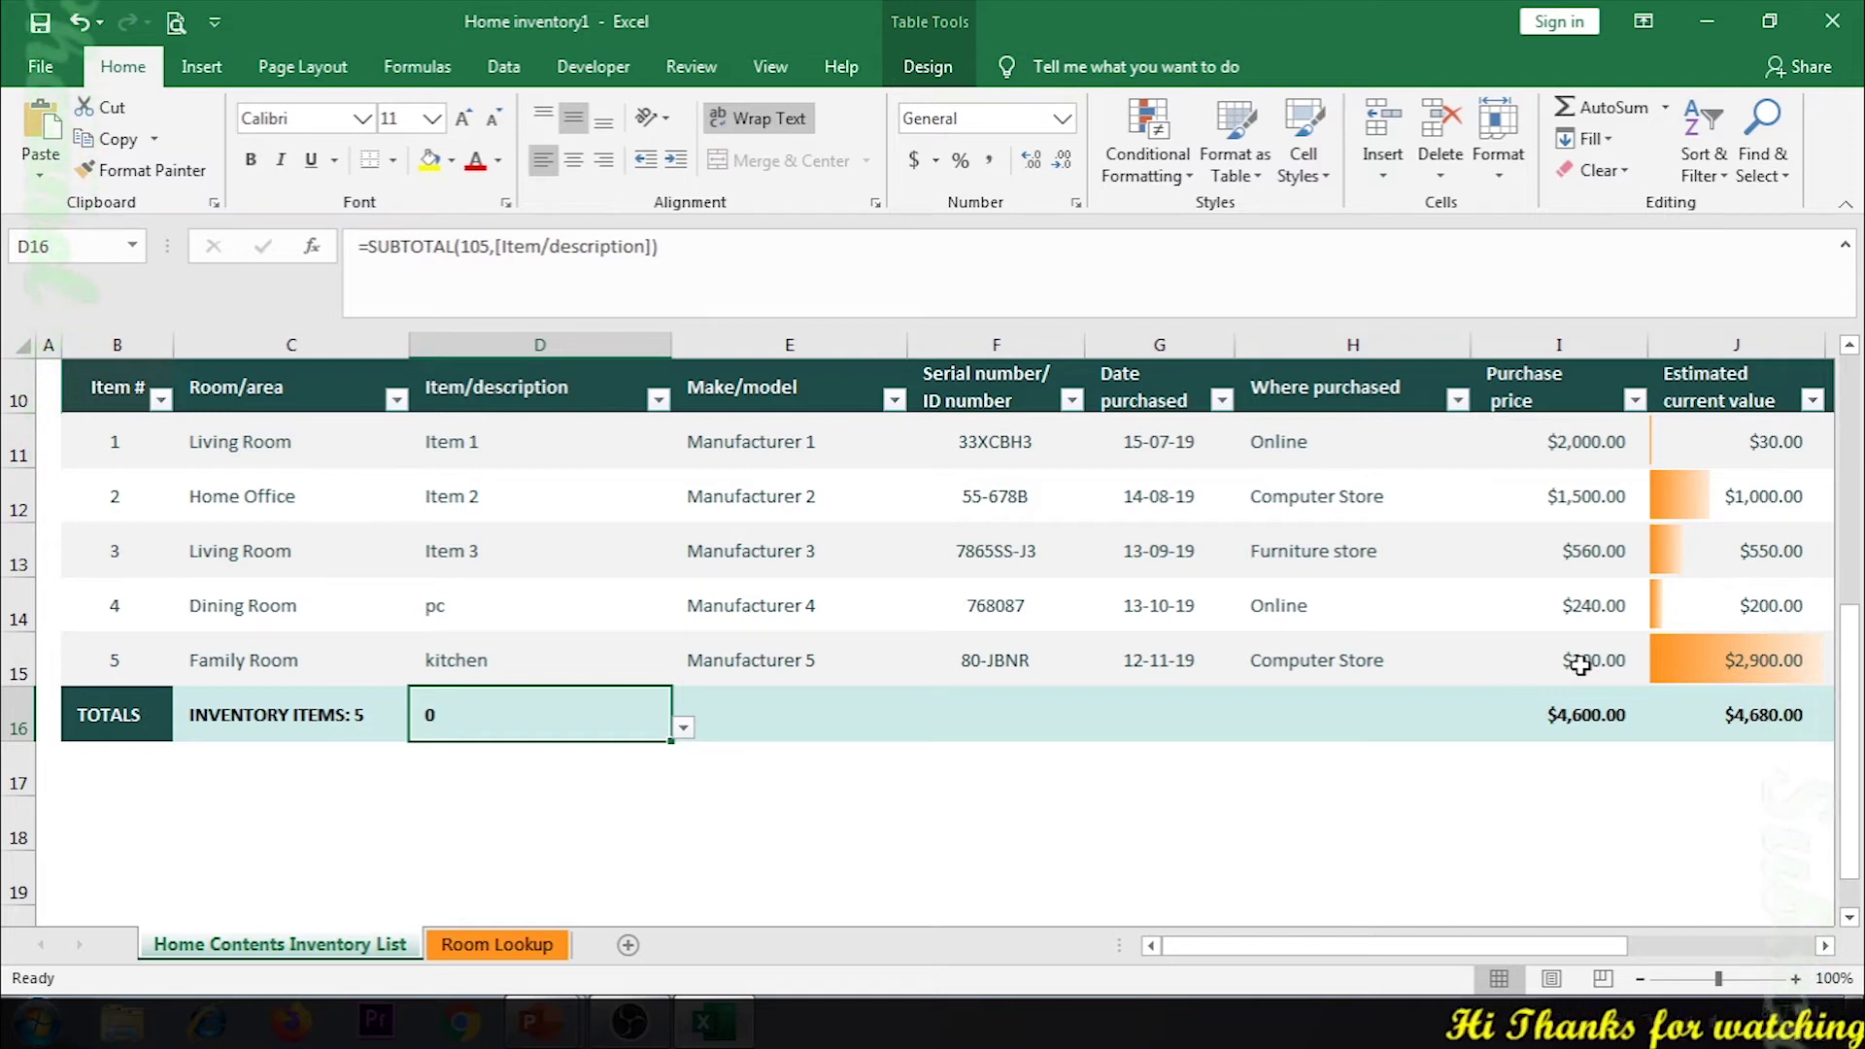
{"action": "scroll", "coordinate": [1594, 652], "scroll_direction": "up", "scroll_amount": 3}
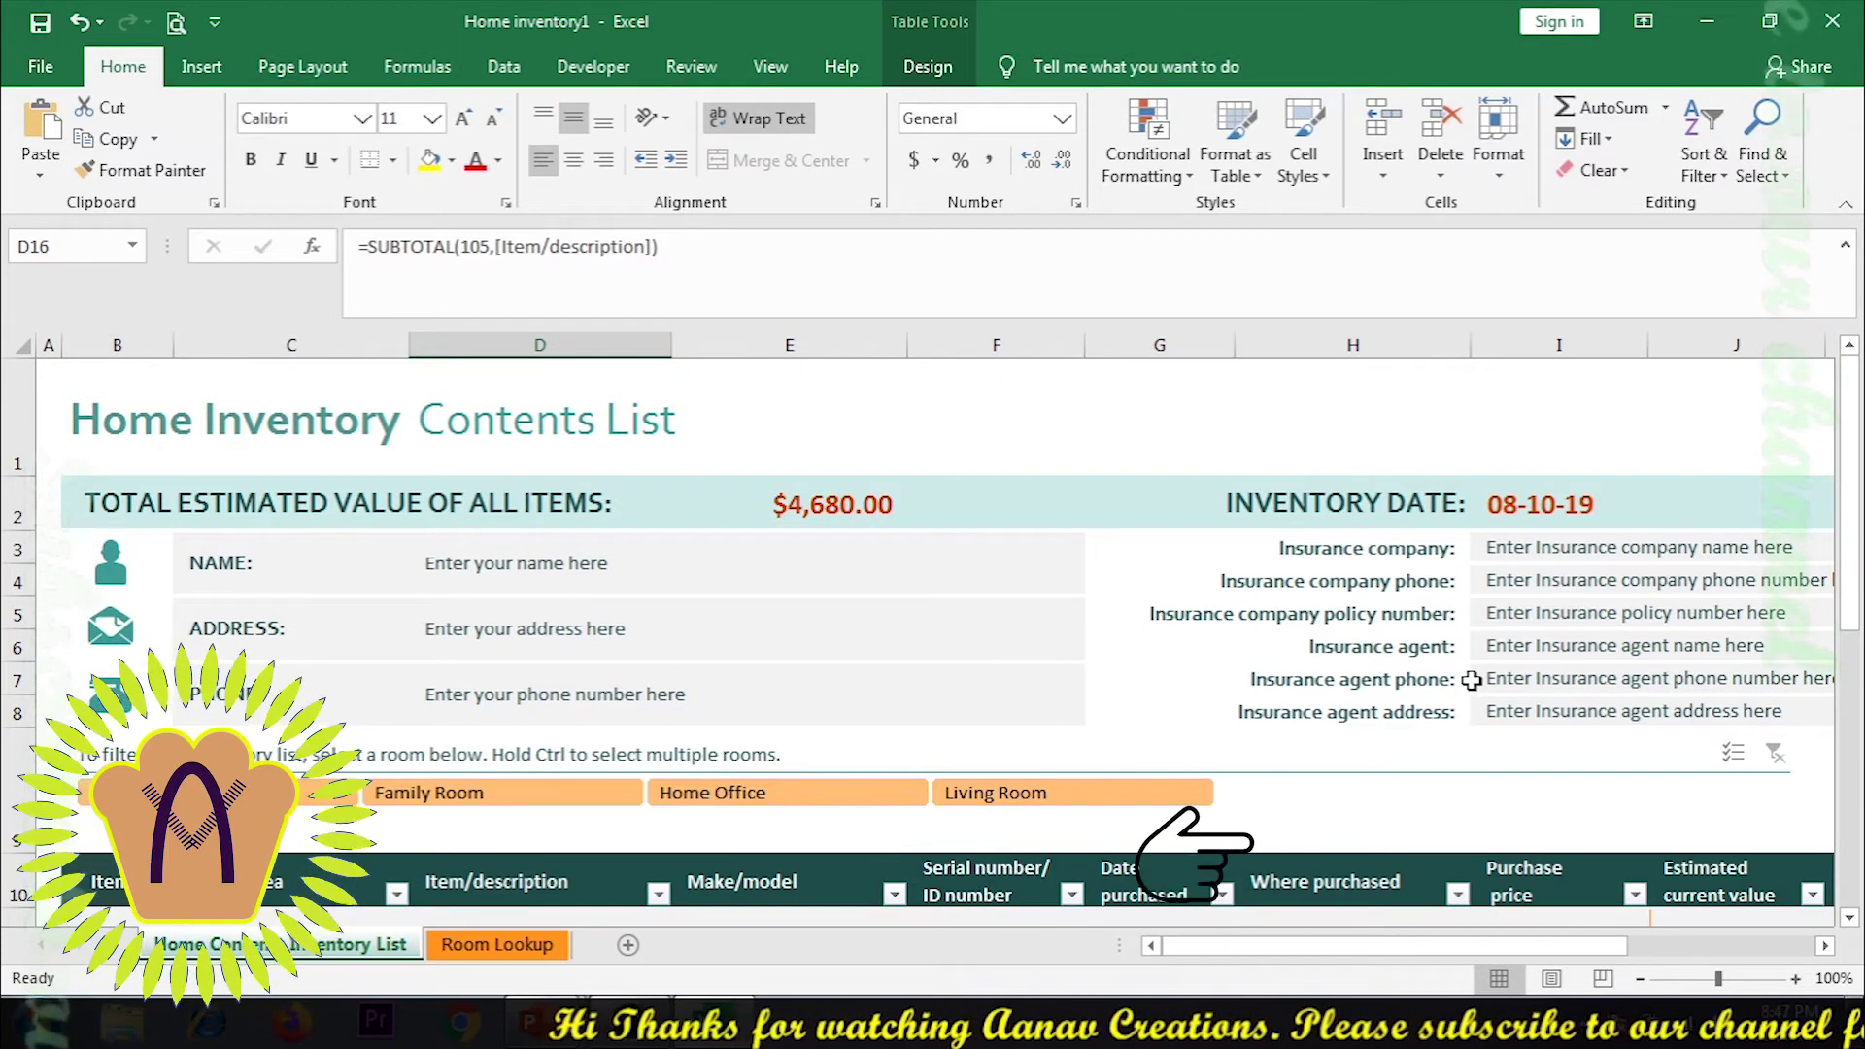
Replace the =TODAY()-35 inventory date in I2 with 12-11-2019 and check the result
{"action": "left_click", "coordinate": [1554, 525]}
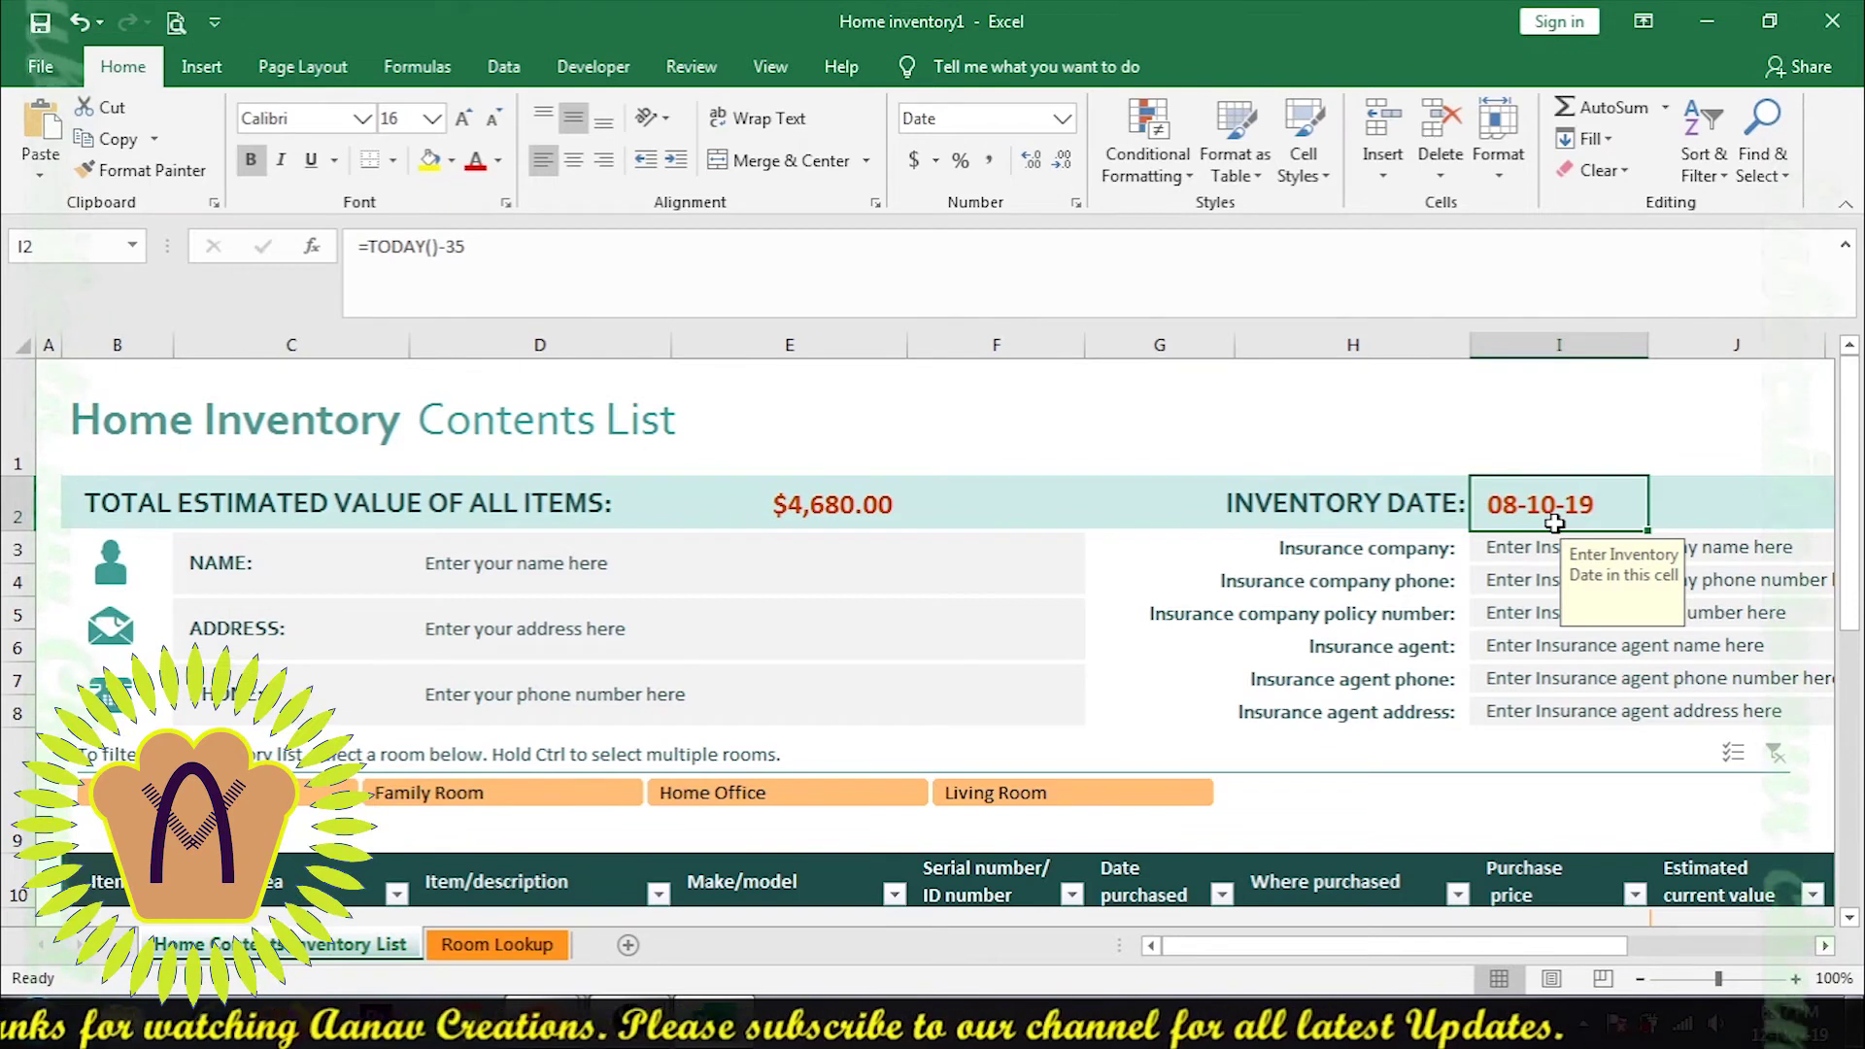
{"action": "type", "text": "12-11-2019"}
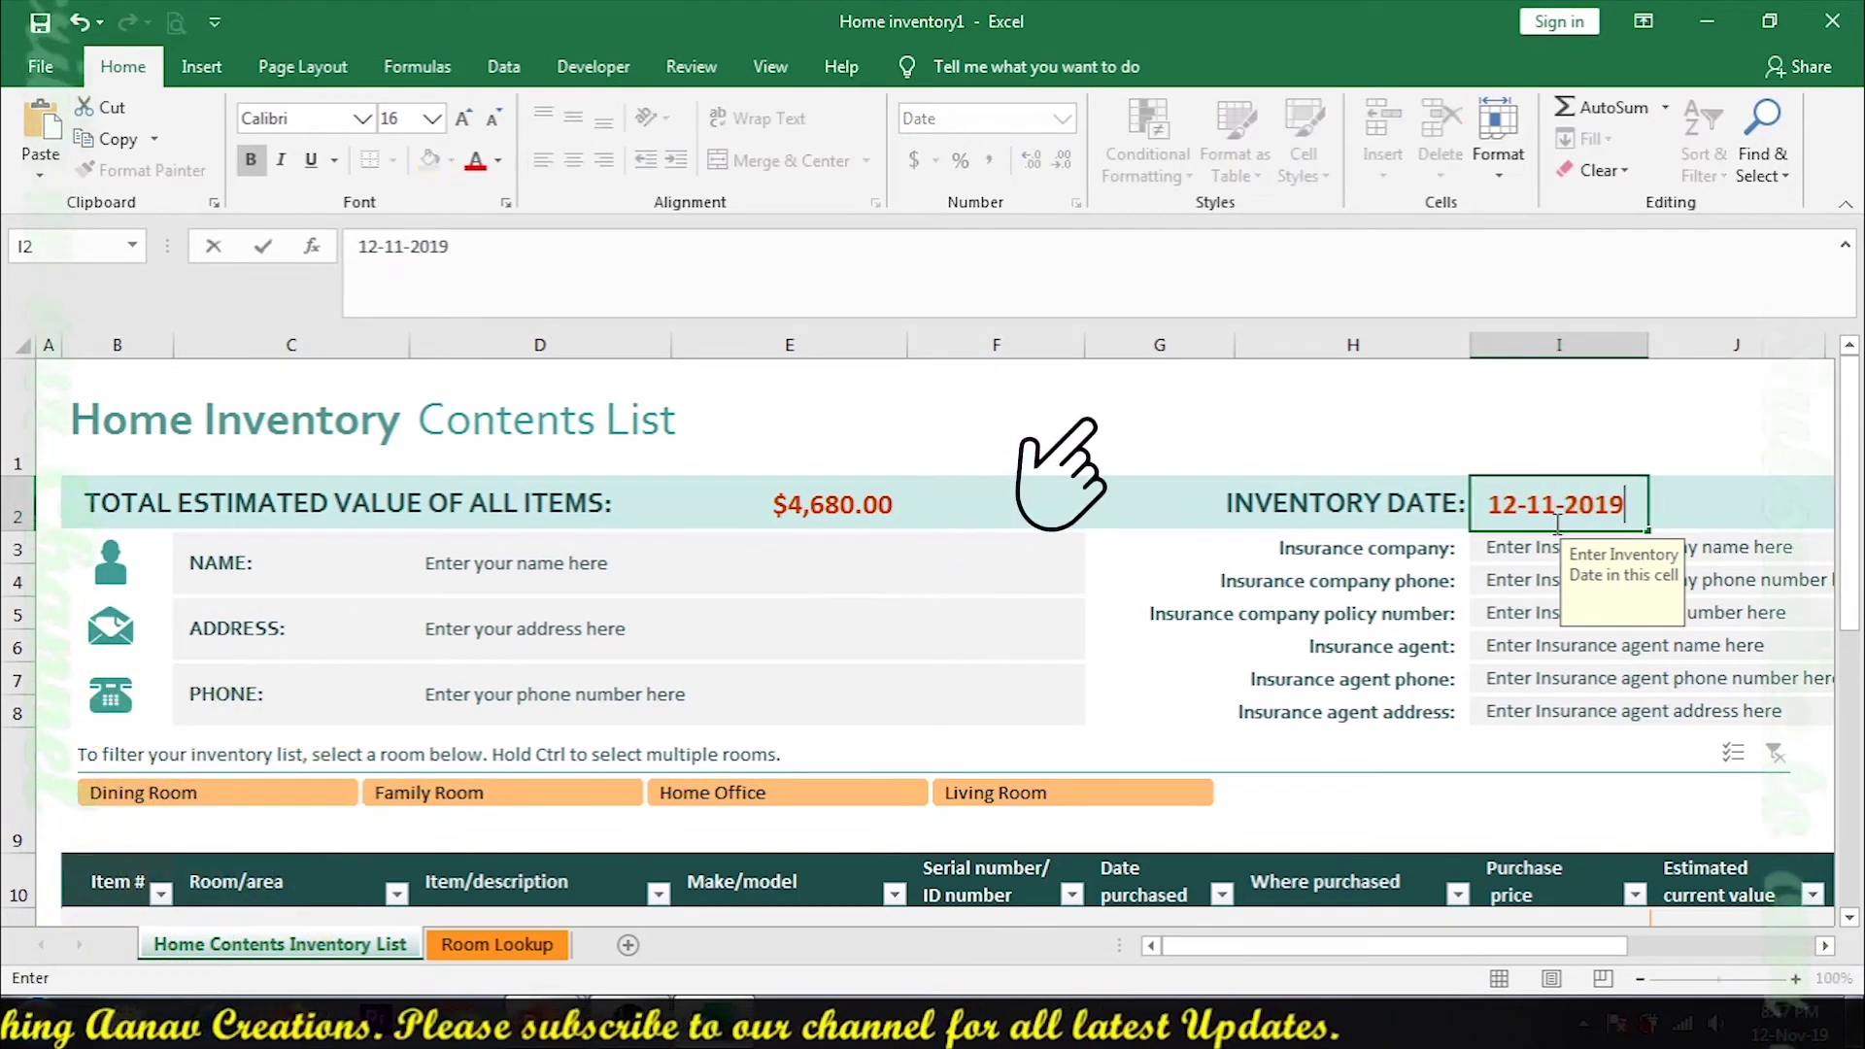
{"action": "left_click", "coordinate": [1438, 594]}
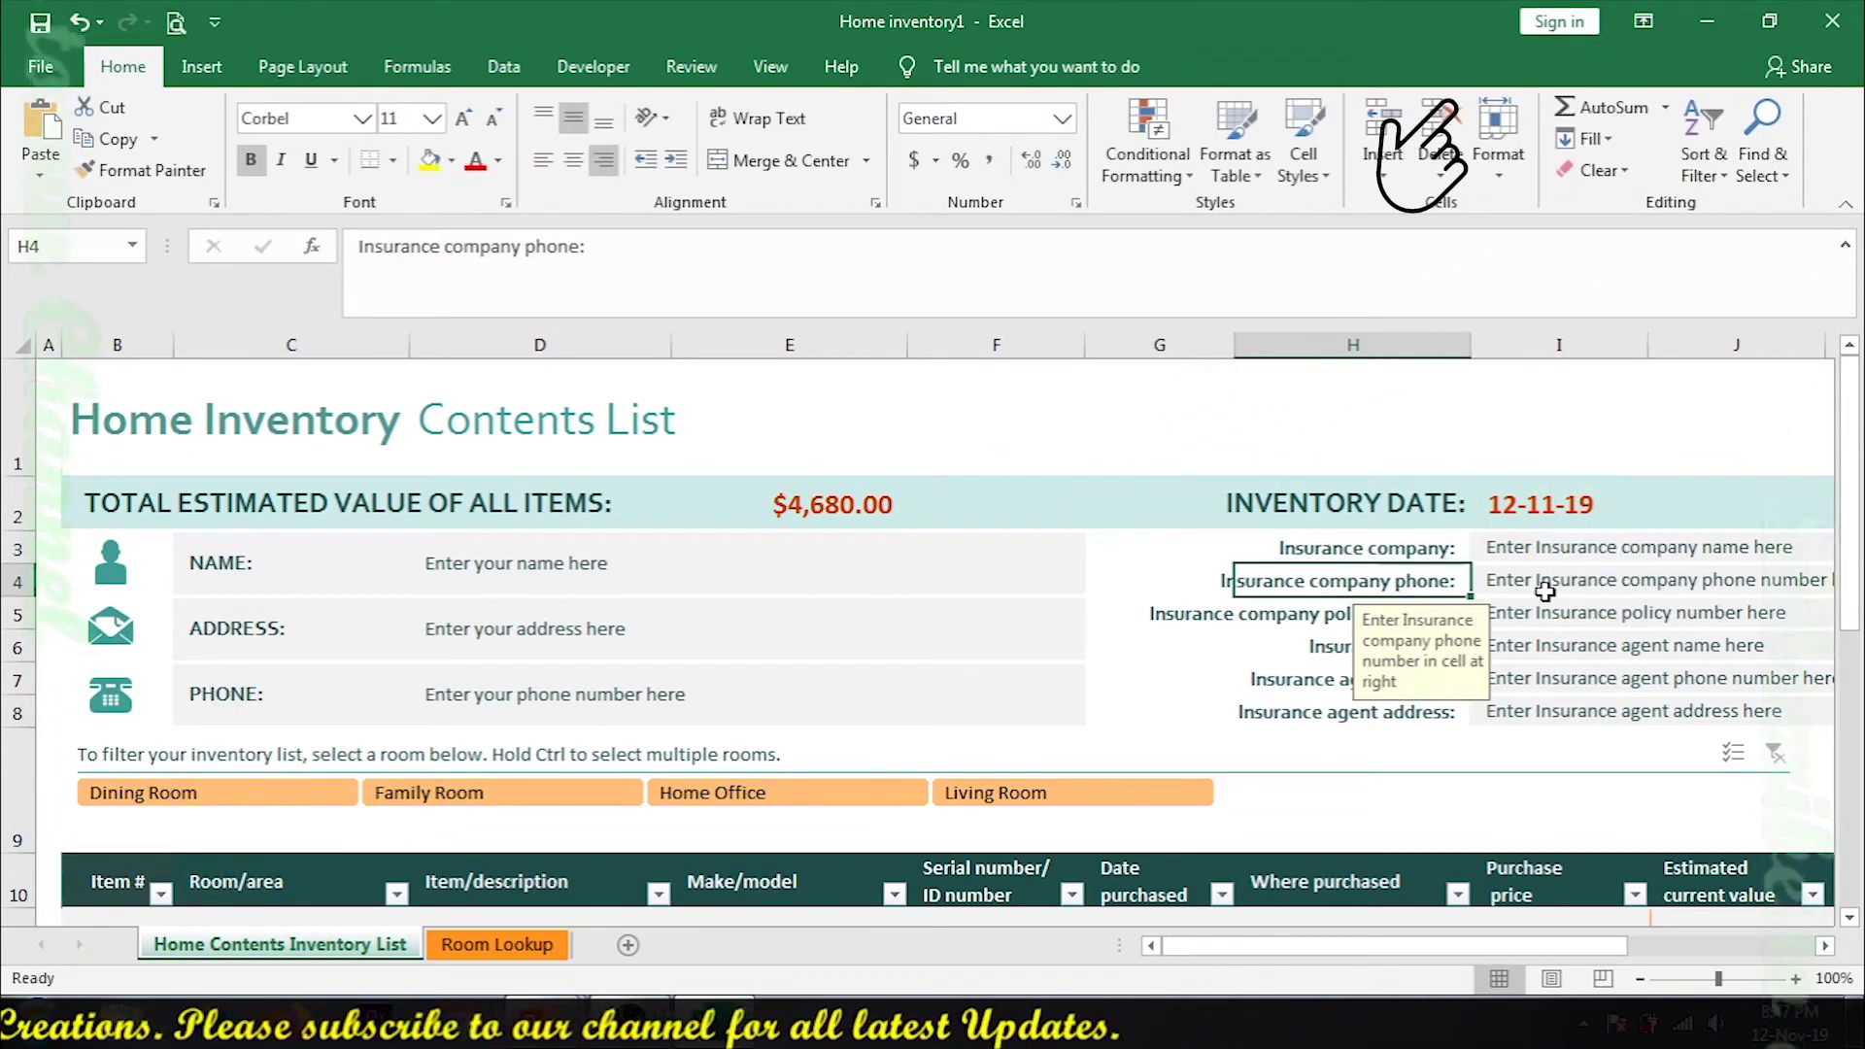
{"action": "key", "text": "Tab"}
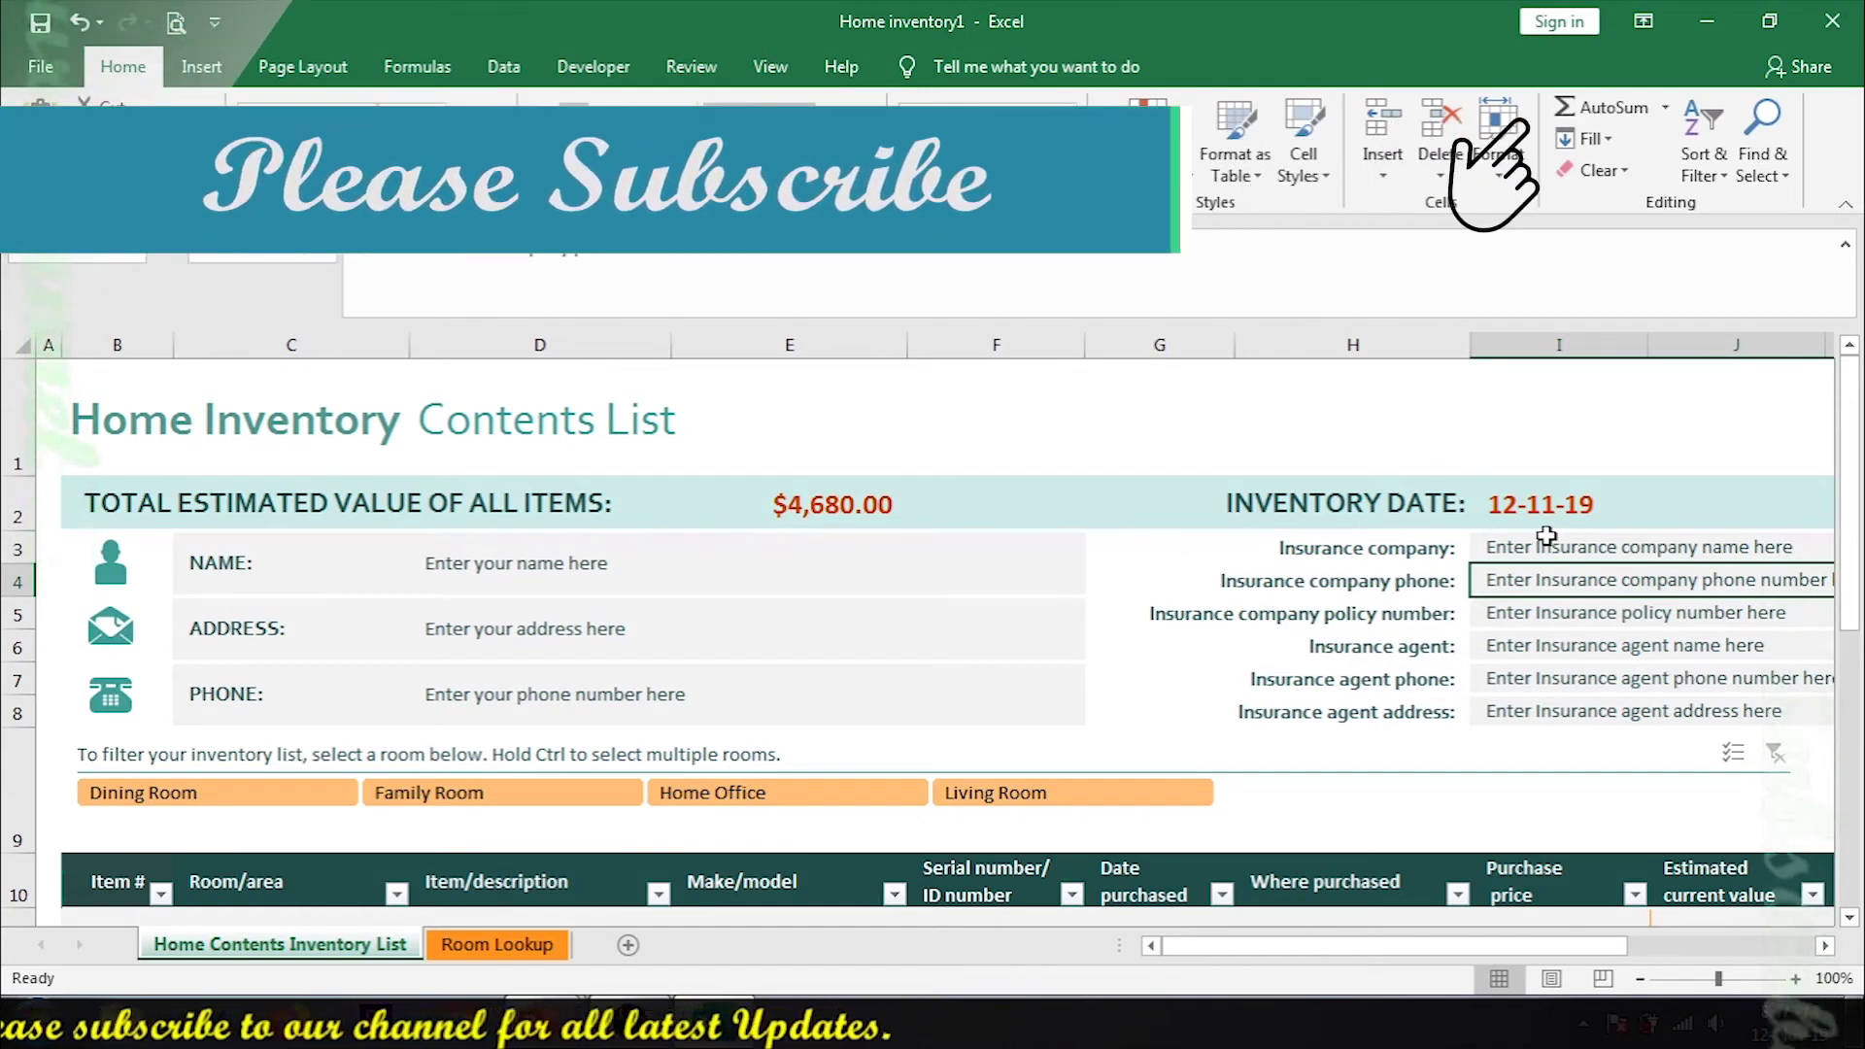
{"action": "left_click", "coordinate": [1618, 426]}
{"action": "left_click", "coordinate": [1629, 496]}
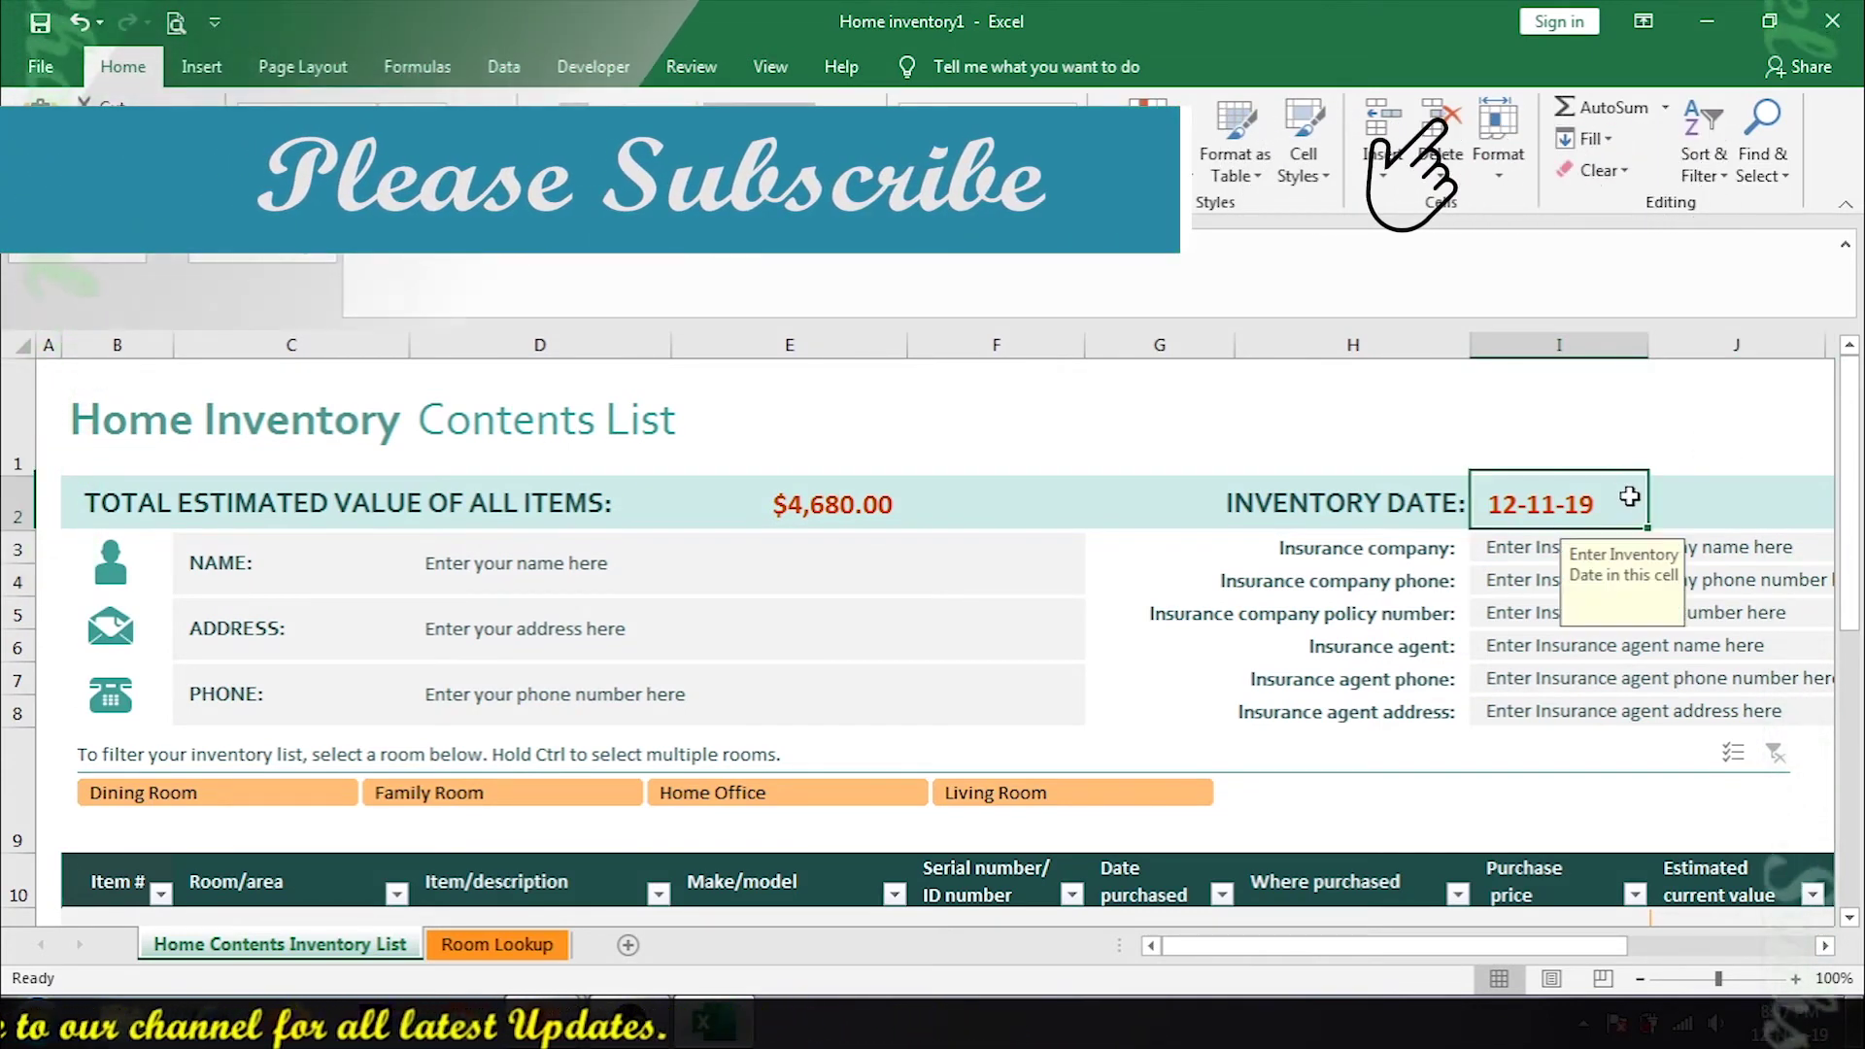
{"action": "left_click", "coordinate": [1704, 514]}
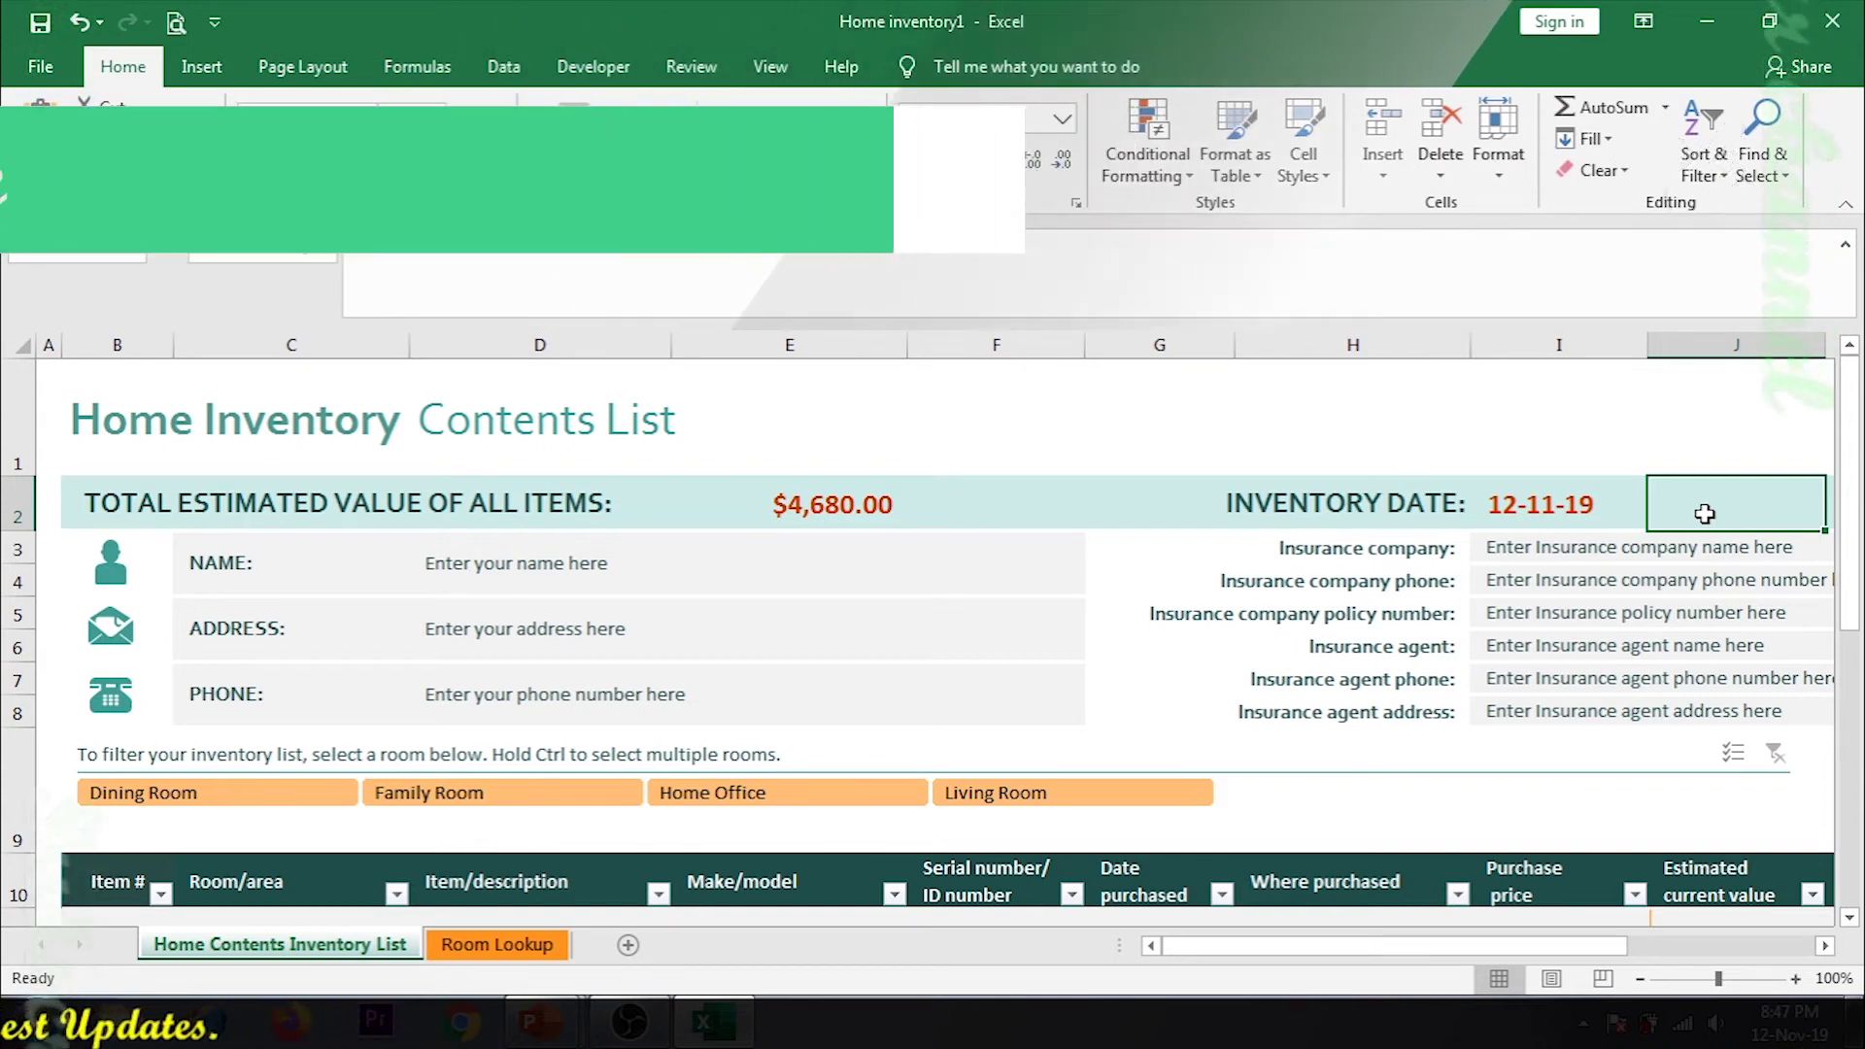
Enter the current time, 8:47 PM, in J2 beside the inventory date
{"action": "double_click", "coordinate": [1705, 514]}
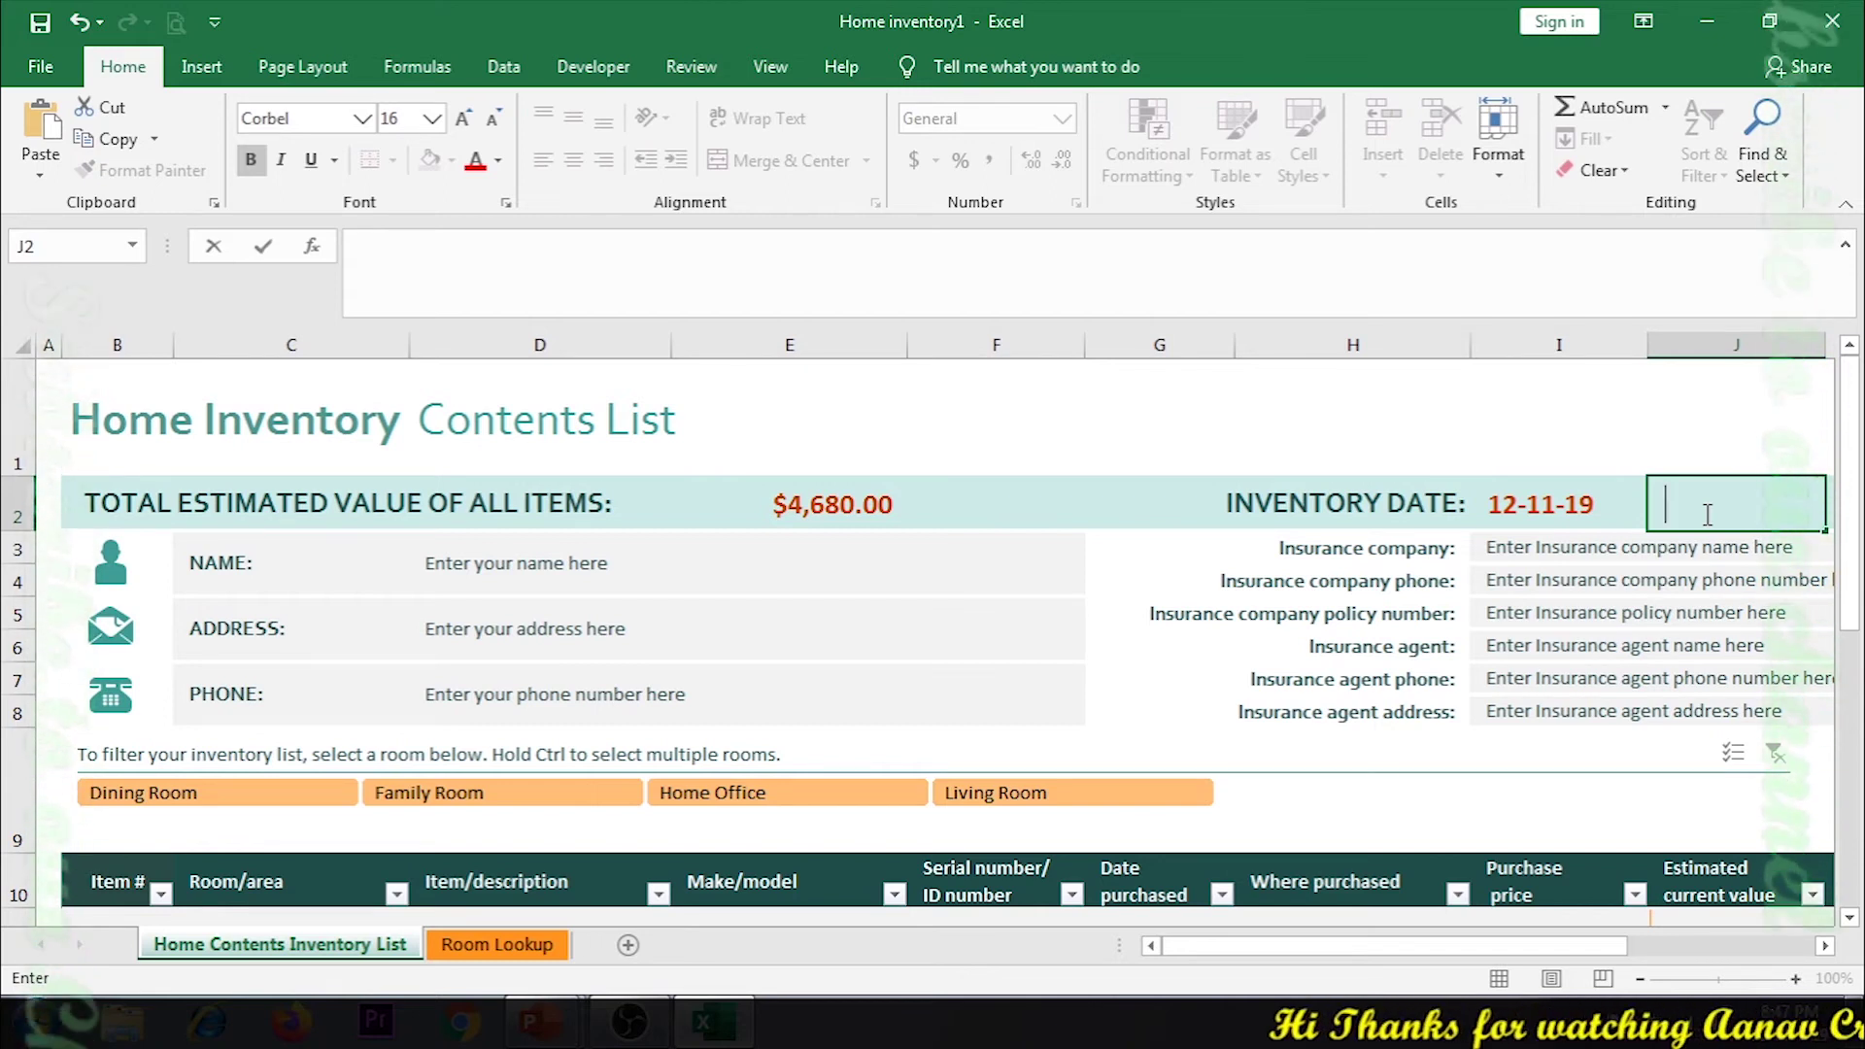
{"action": "type", "text": "8:47 PM"}
{"action": "key", "text": "Return"}
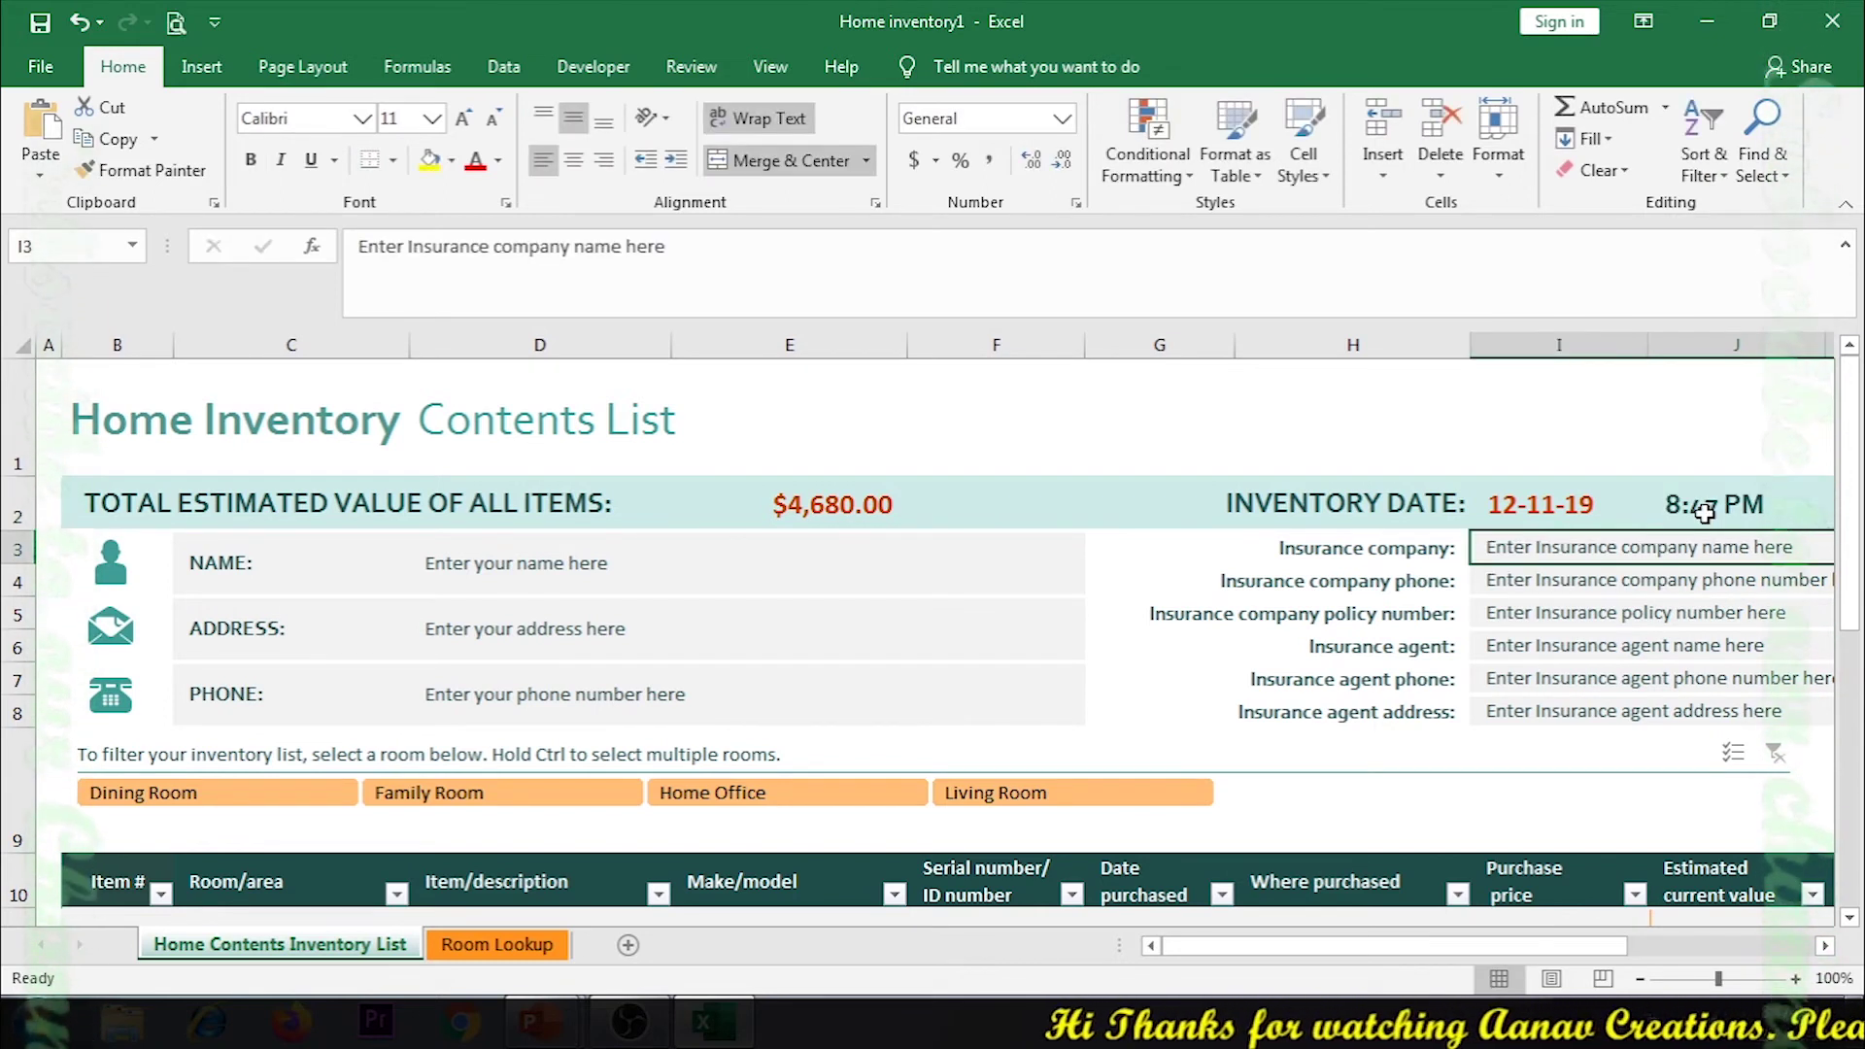